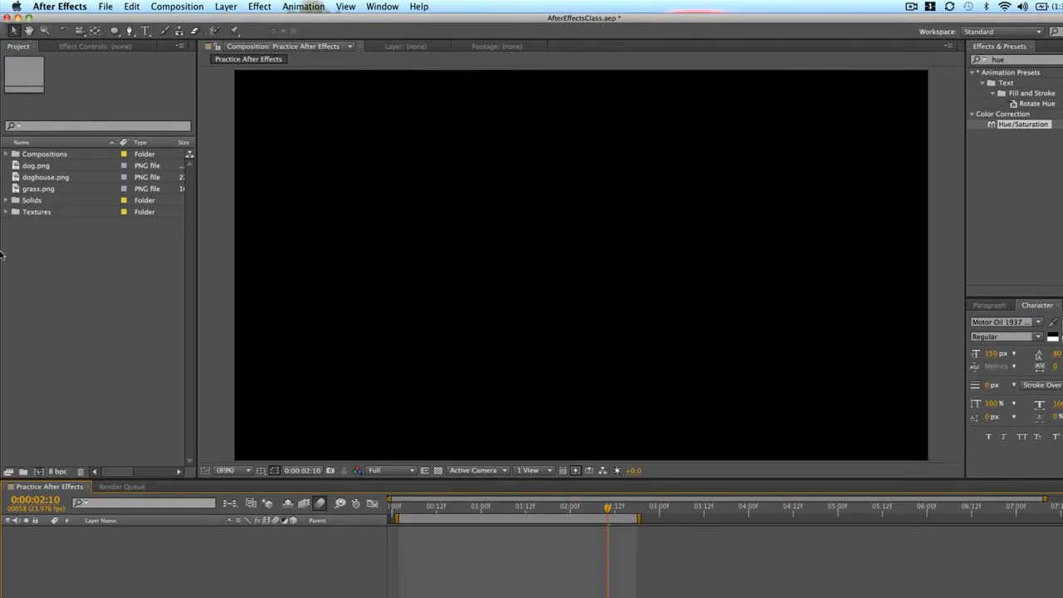
# Add dog.png to the Practice After Effects composition and scale the layer to 48%
pyautogui.moveTo(46, 165); pyautogui.dragTo(579, 271)
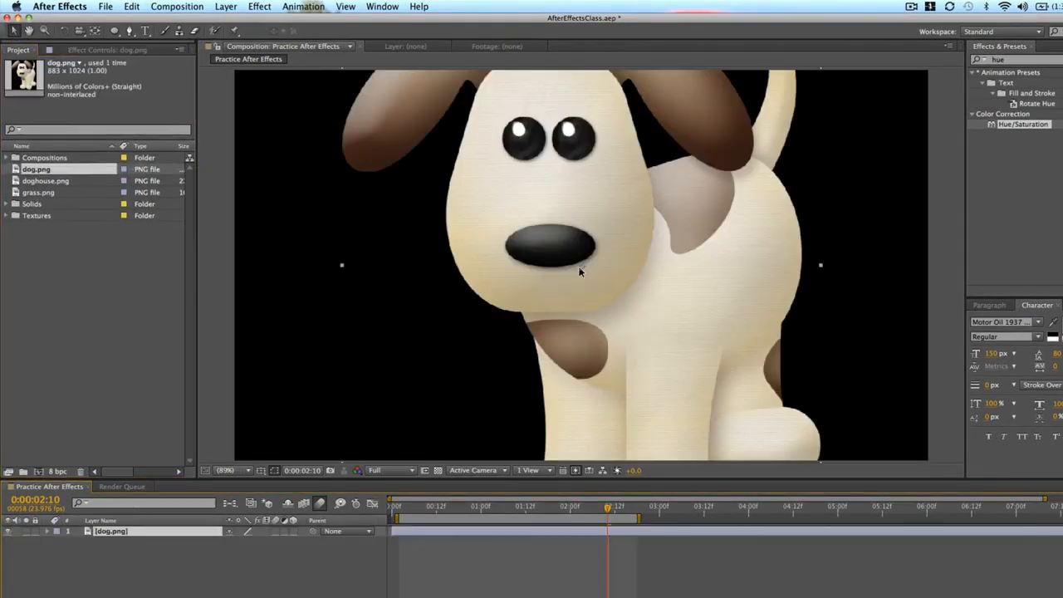
pyautogui.click(47, 531)
pyautogui.press('s')
pyautogui.moveTo(259, 542); pyautogui.dragTo(217, 541)
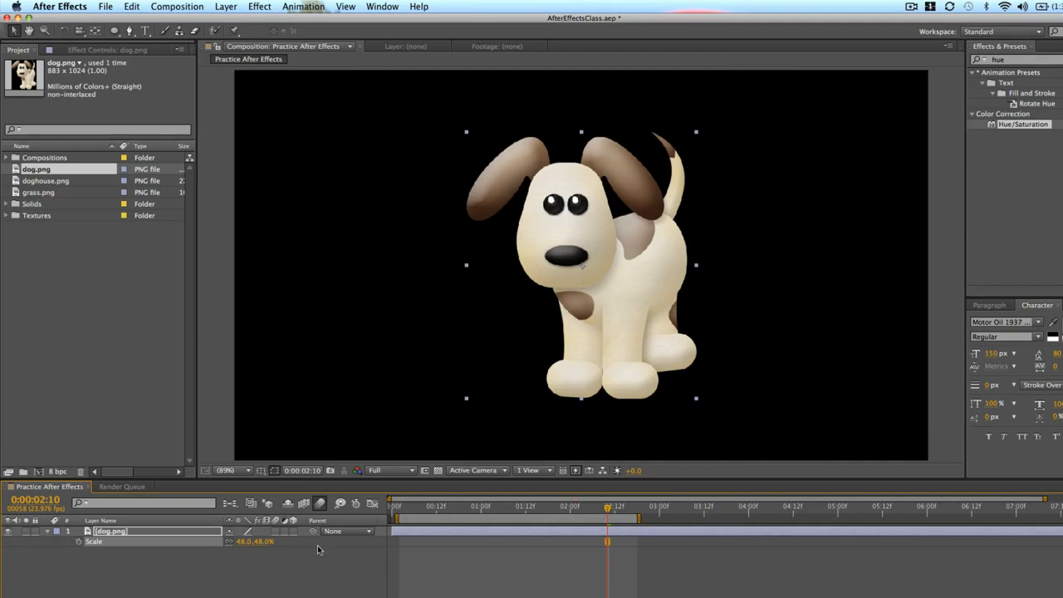
pyautogui.click(464, 565)
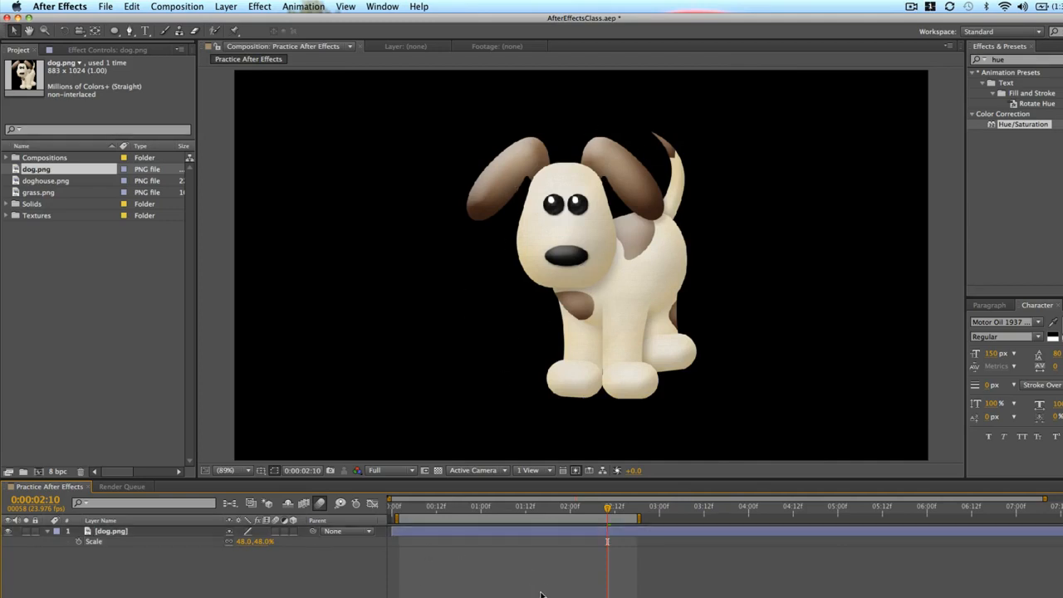
# Nudge the dog within the frame to a position of about 634, 361
pyautogui.click(633, 299)
pyautogui.moveTo(655, 270)
pyautogui.mouseDown()
pyautogui.moveTo(627, 264)
pyautogui.moveTo(640, 261)
pyautogui.mouseUp()
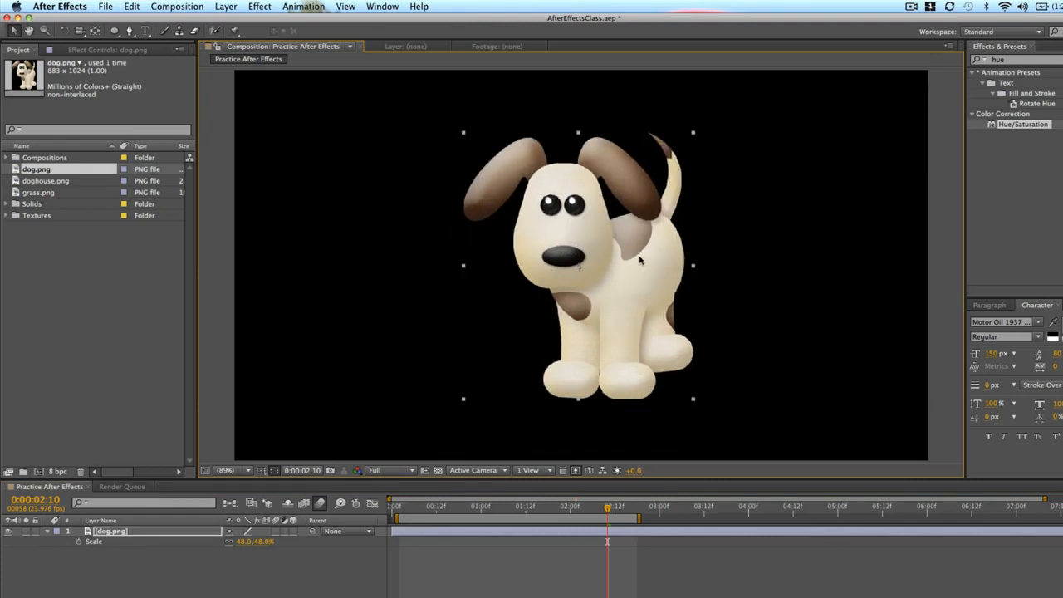
pyautogui.click(266, 543)
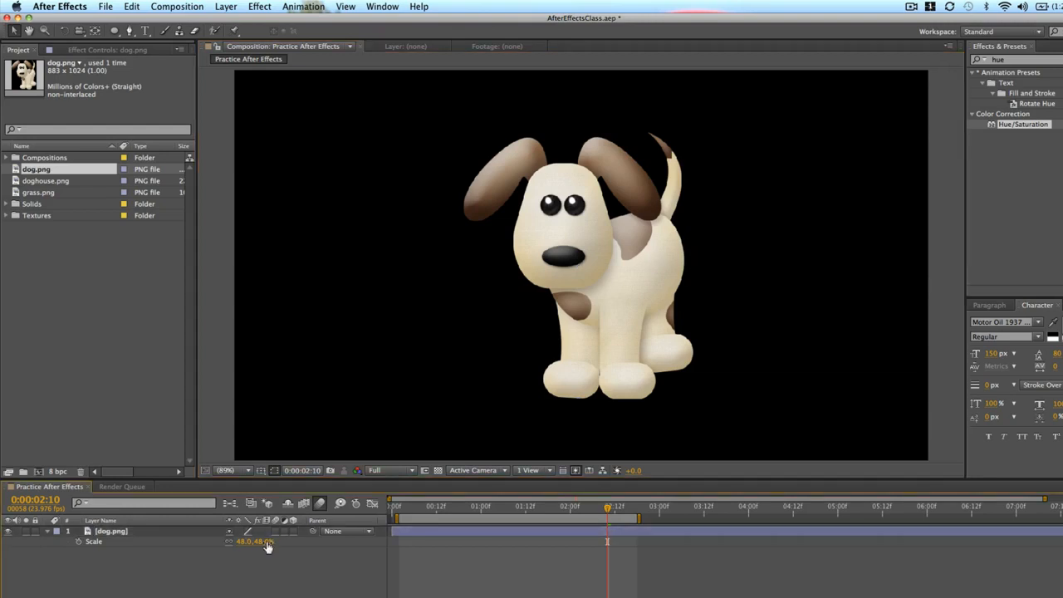
pyautogui.click(463, 531)
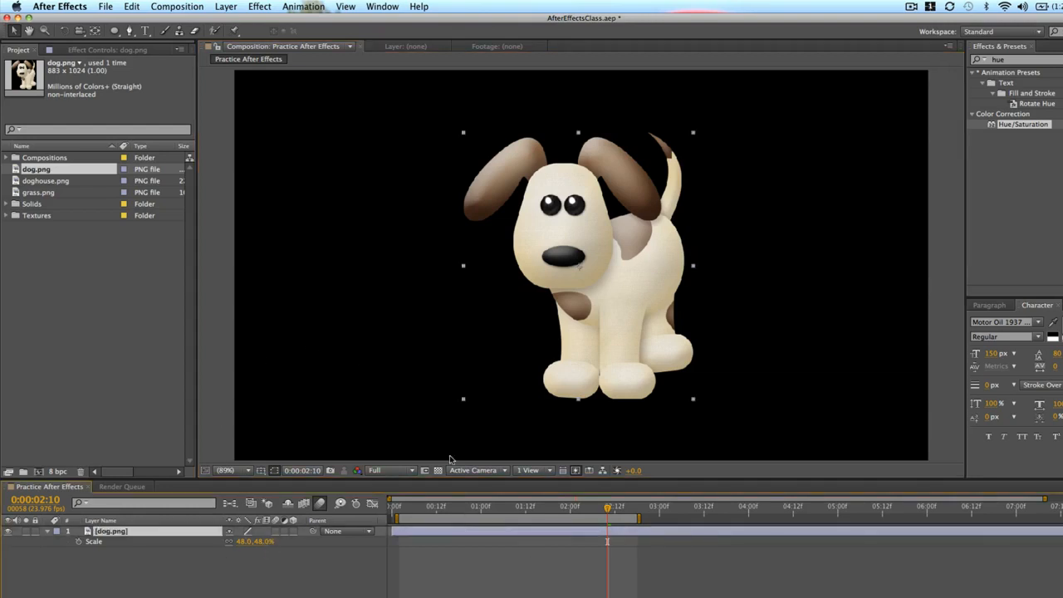
# Make the dog layer a 3D layer and reveal only its Position property
pyautogui.click(293, 532)
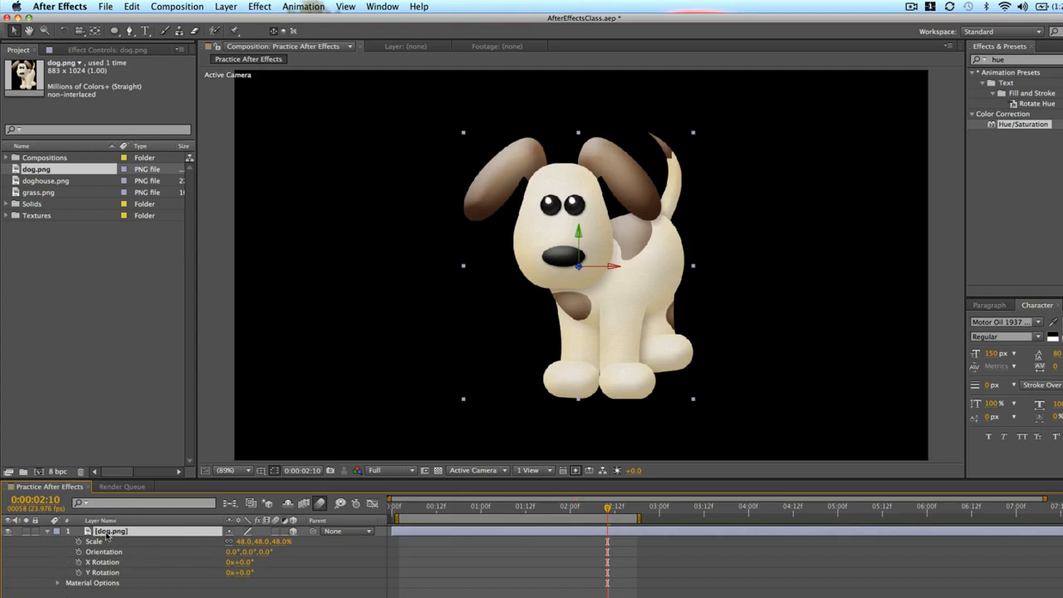
pyautogui.press('p')
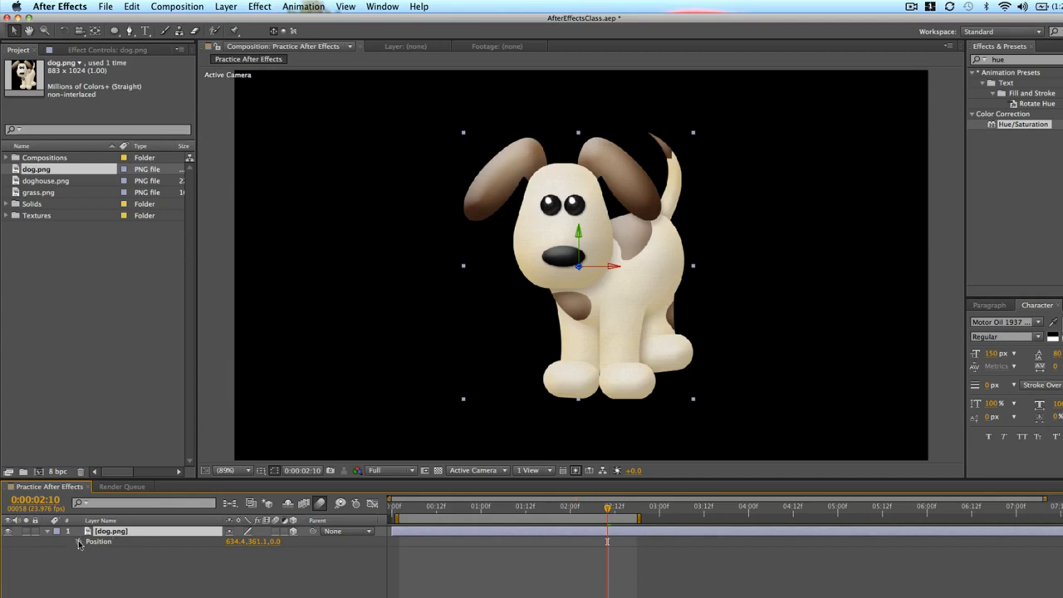
pyautogui.click(292, 531)
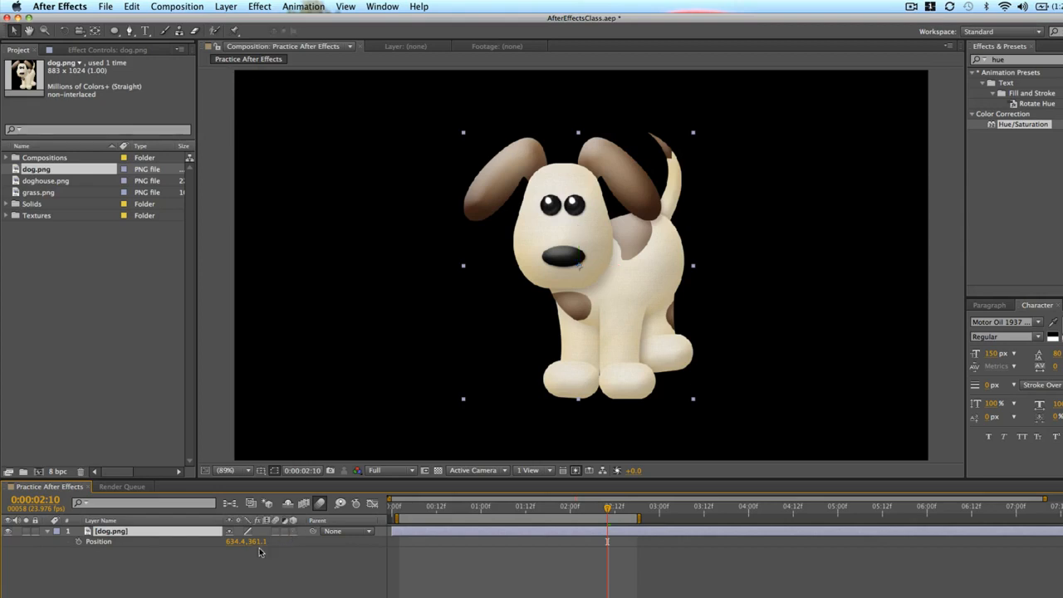
pyautogui.click(293, 532)
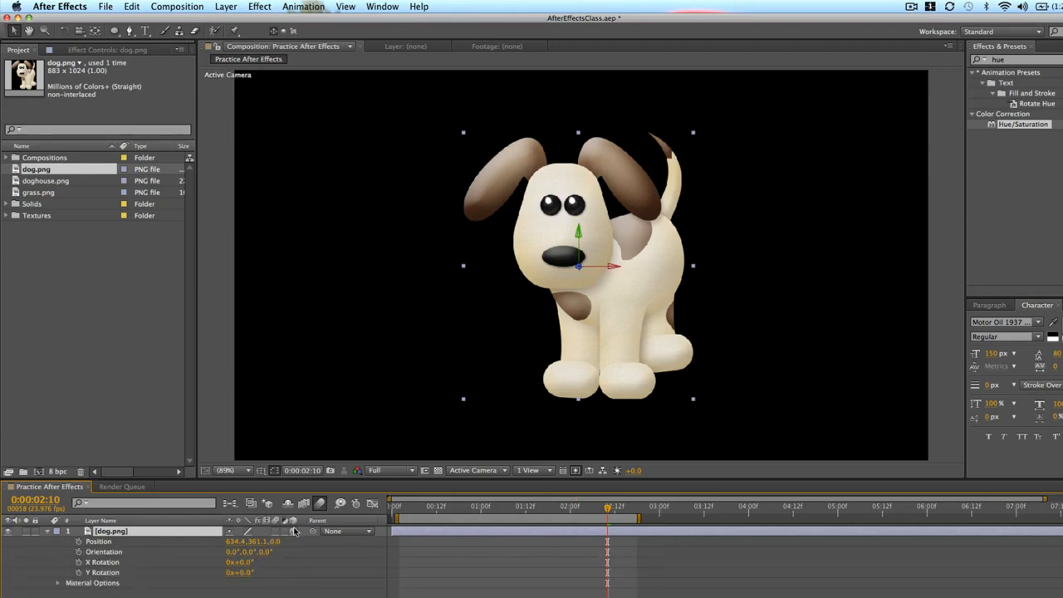
pyautogui.press('u')
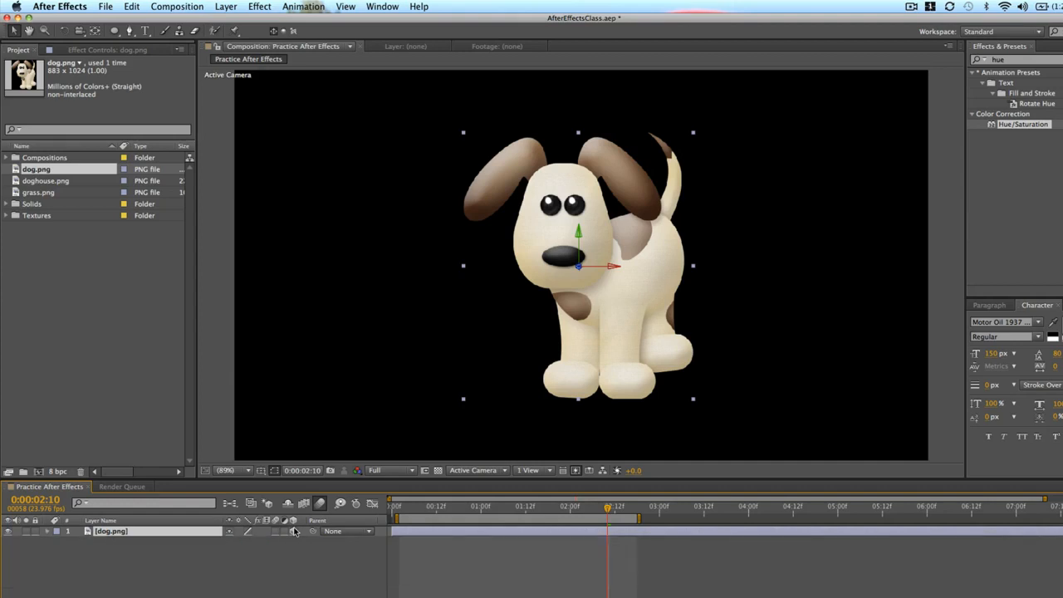
pyautogui.press('p')
# Move the dog horizontally and vertically to about X 513 and Y 339 using its Position values
pyautogui.moveTo(235, 541); pyautogui.dragTo(319, 542)
pyautogui.moveTo(188, 552); pyautogui.dragTo(135, 558)
pyautogui.moveTo(252, 542); pyautogui.dragTo(325, 540)
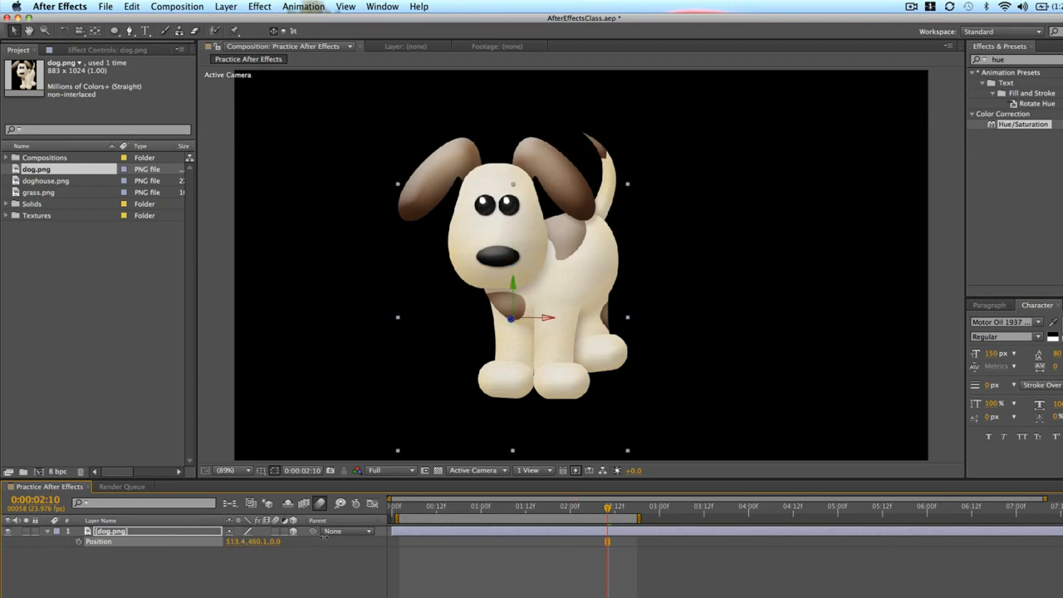
pyautogui.moveTo(236, 542); pyautogui.dragTo(166, 560)
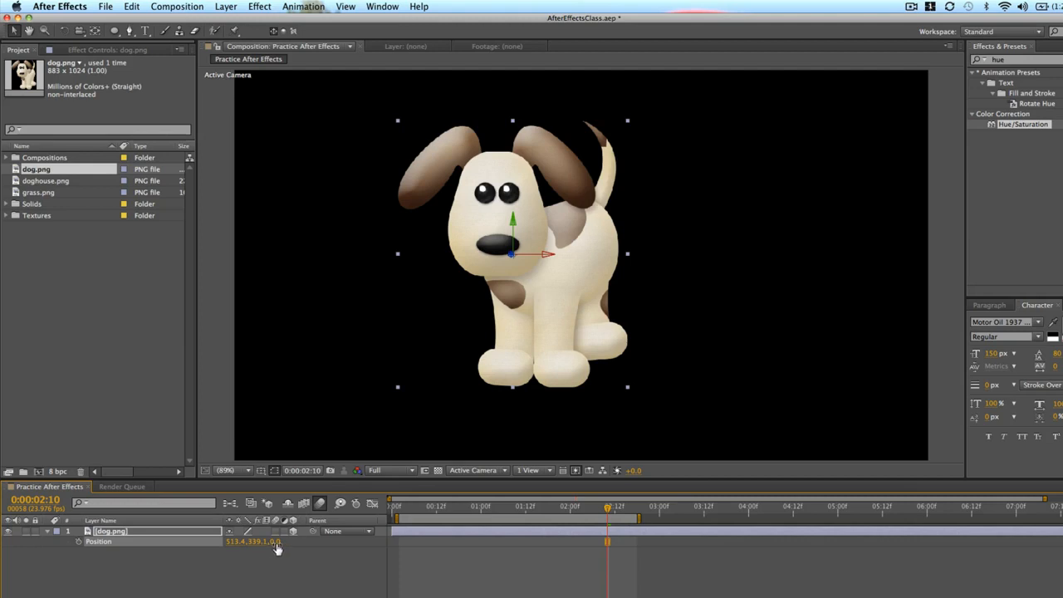
# Try several positive and negative Z positions on the dog layer, and reset its Z position to 0
pyautogui.moveTo(279, 548); pyautogui.dragTo(753, 510)
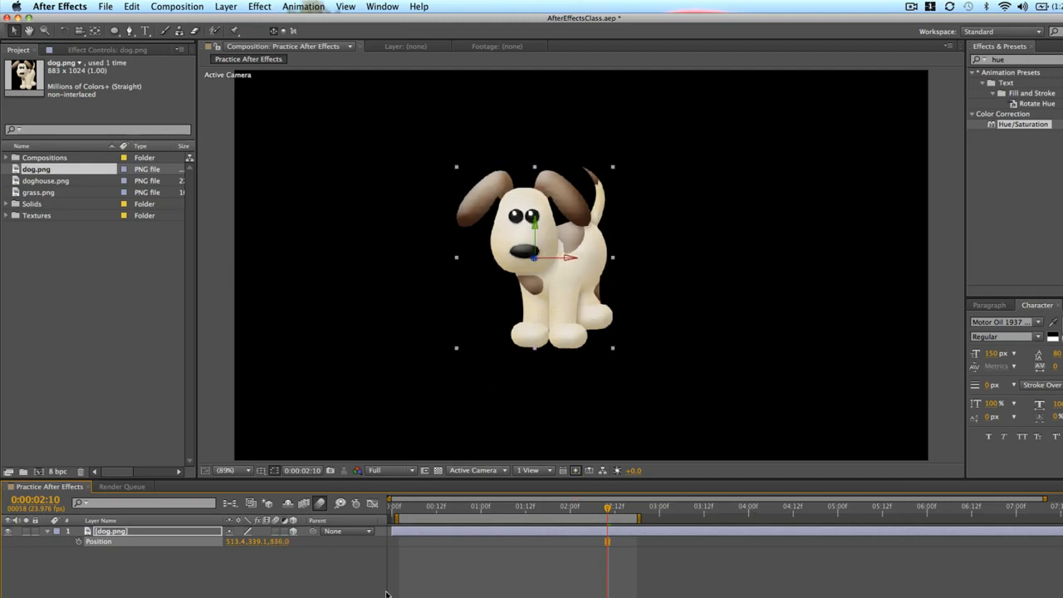
pyautogui.moveTo(283, 543); pyautogui.dragTo(7, 543)
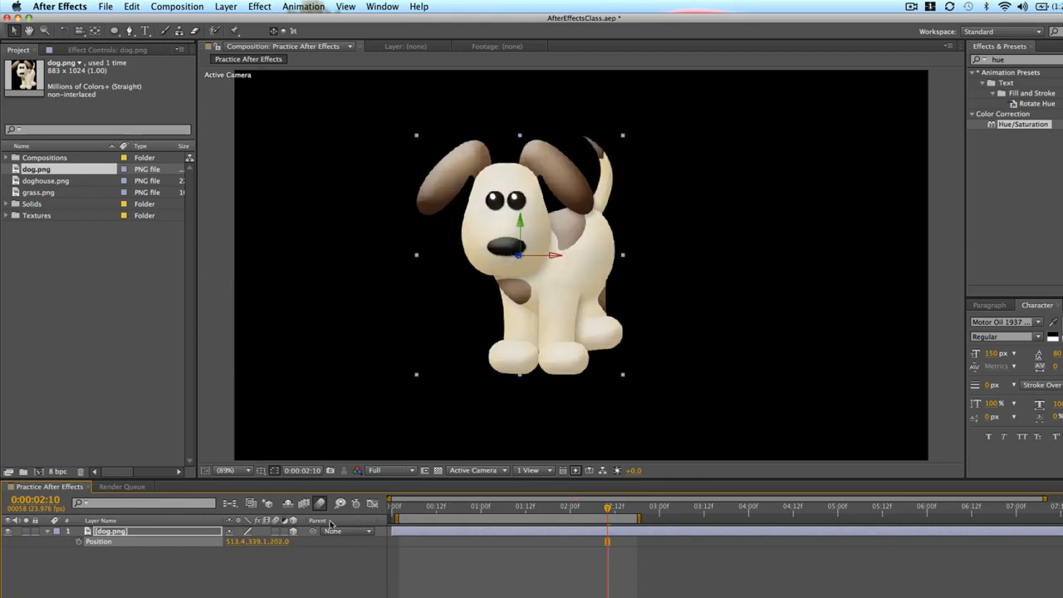
pyautogui.moveTo(282, 543); pyautogui.dragTo(215, 557)
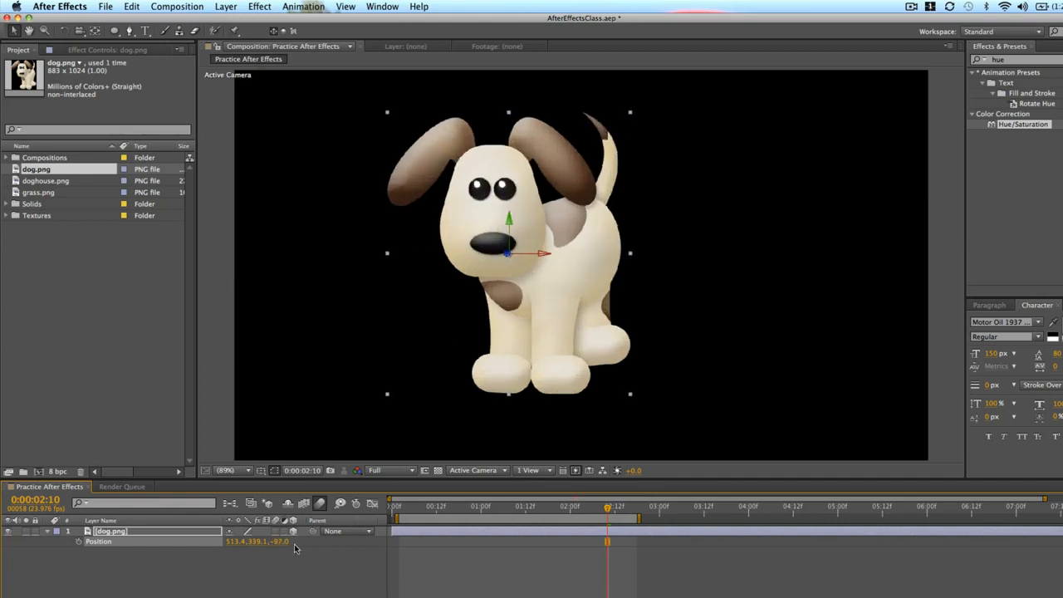
pyautogui.moveTo(281, 543); pyautogui.dragTo(345, 553)
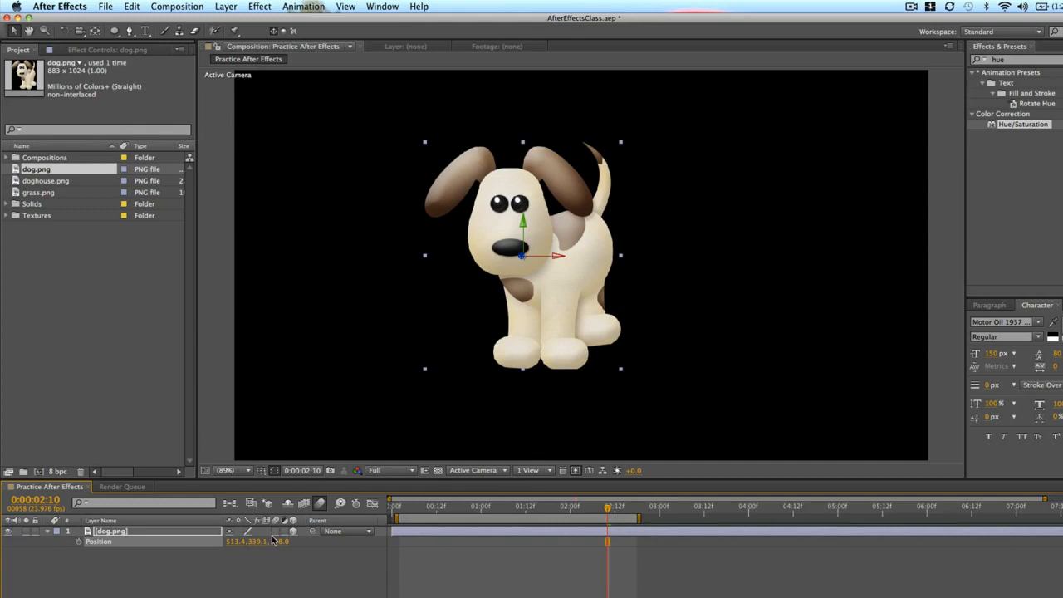
pyautogui.moveTo(276, 541); pyautogui.dragTo(424, 544)
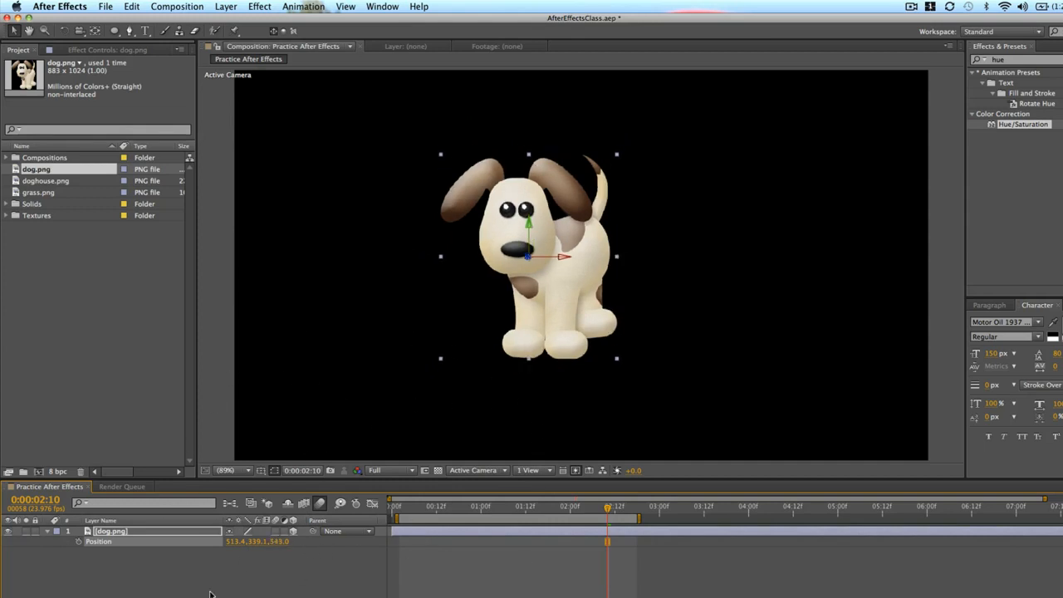
pyautogui.click(282, 542)
pyautogui.write('0')
pyautogui.press('Return')
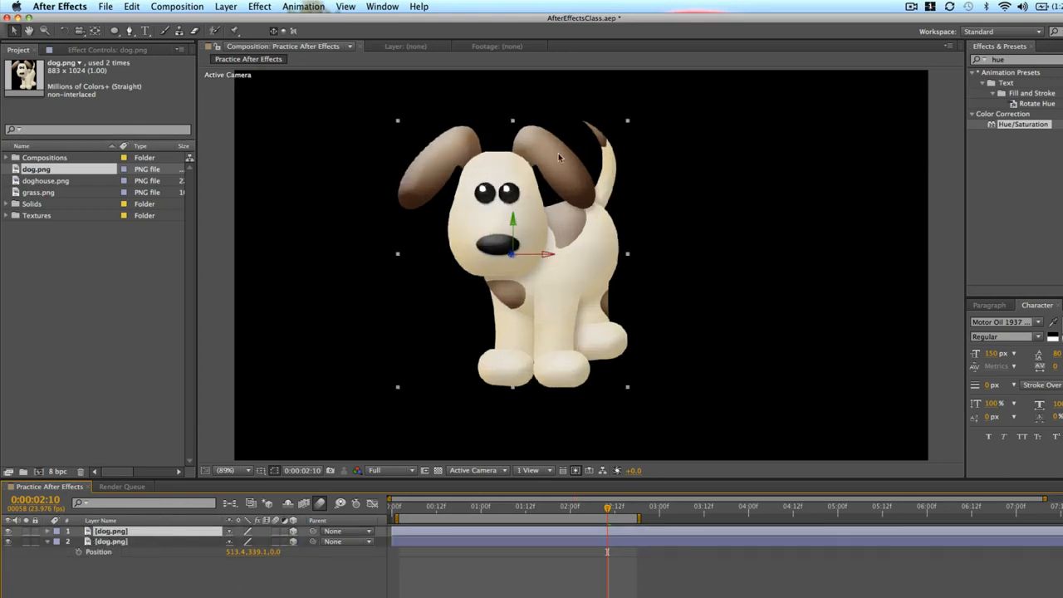
# Duplicate the dog layer and place the copy, scaled to 71%, partly over the original dog
pyautogui.hotkey('ctrl', 'd')
pyautogui.moveTo(550, 179); pyautogui.dragTo(685, 195)
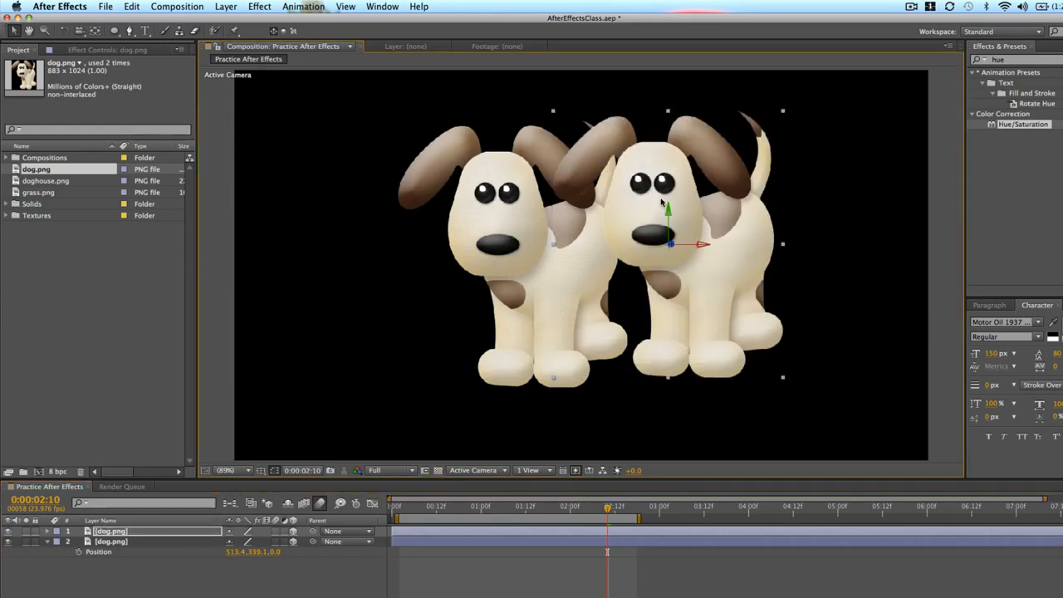
pyautogui.press('s')
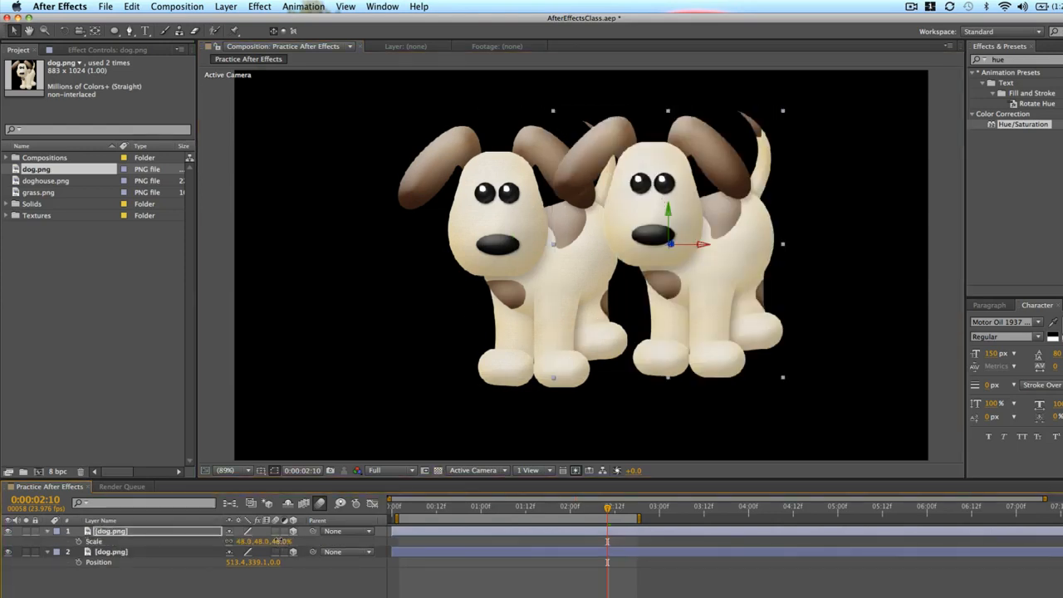
pyautogui.moveTo(276, 536); pyautogui.dragTo(295, 540)
pyautogui.moveTo(734, 259); pyautogui.dragTo(470, 271)
pyautogui.moveTo(551, 269); pyautogui.dragTo(622, 267)
pyautogui.moveTo(591, 217); pyautogui.dragTo(600, 197)
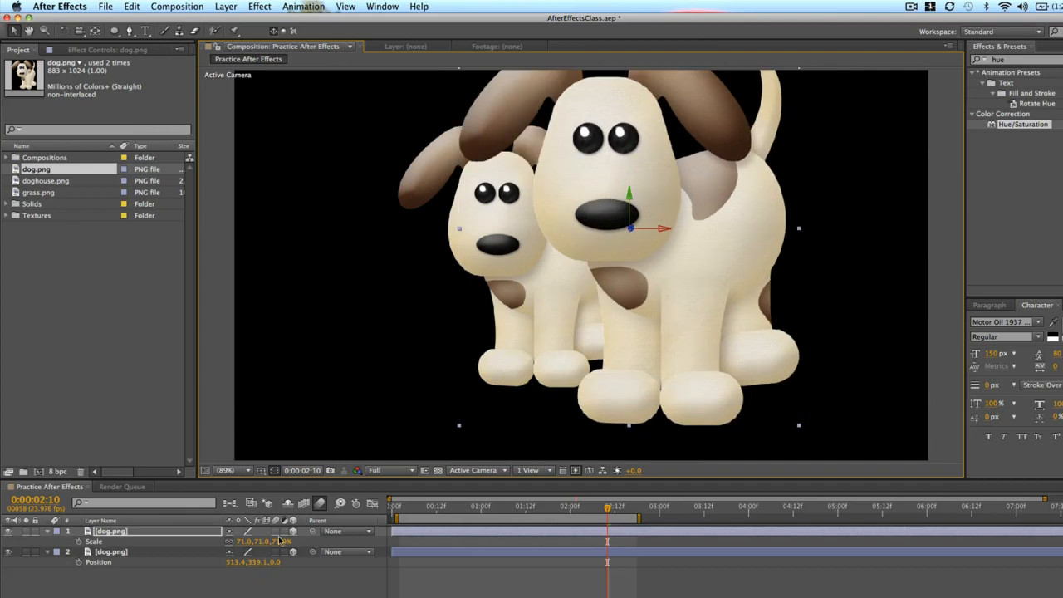
# Reveal the Position of both dog layers and move the larger dog to about X 740, Y 311
pyautogui.keyDown('shift'); pyautogui.click(176, 551); pyautogui.keyUp('shift')
pyautogui.press('p')
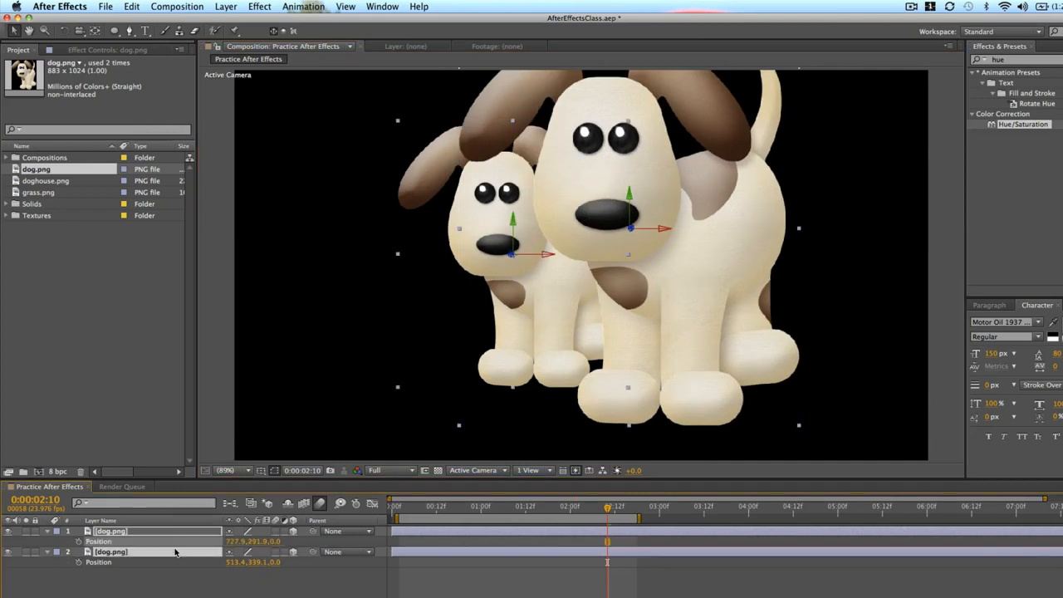
pyautogui.click(295, 581)
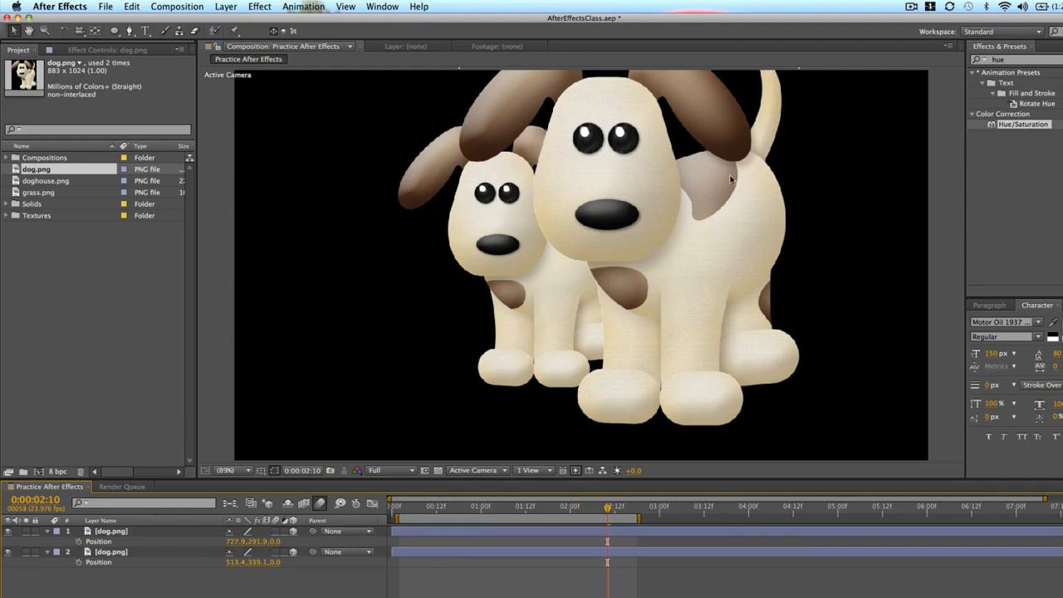
pyautogui.doubleClick(108, 531)
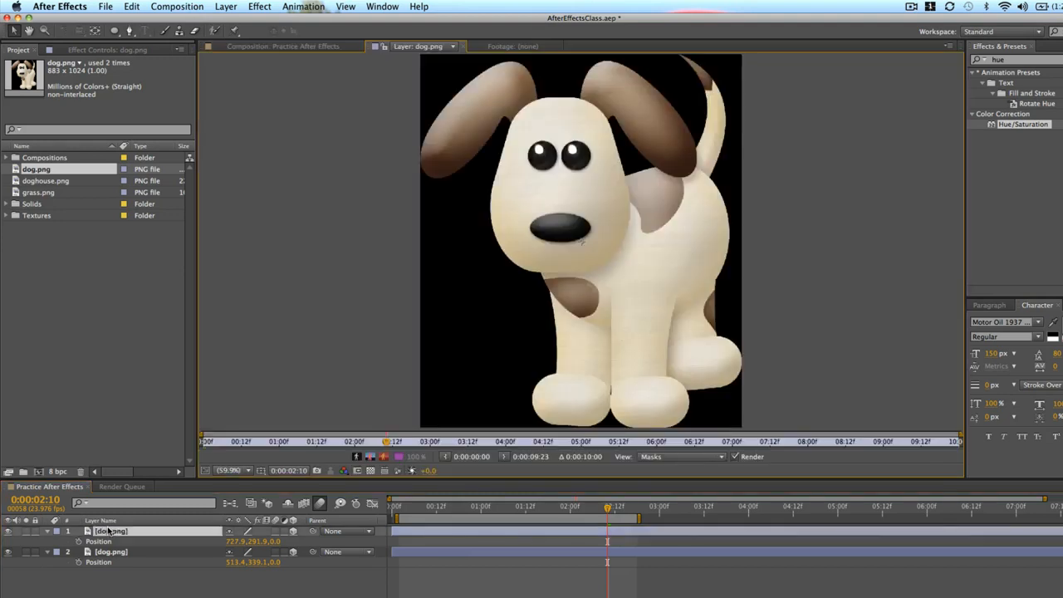
pyautogui.click(278, 47)
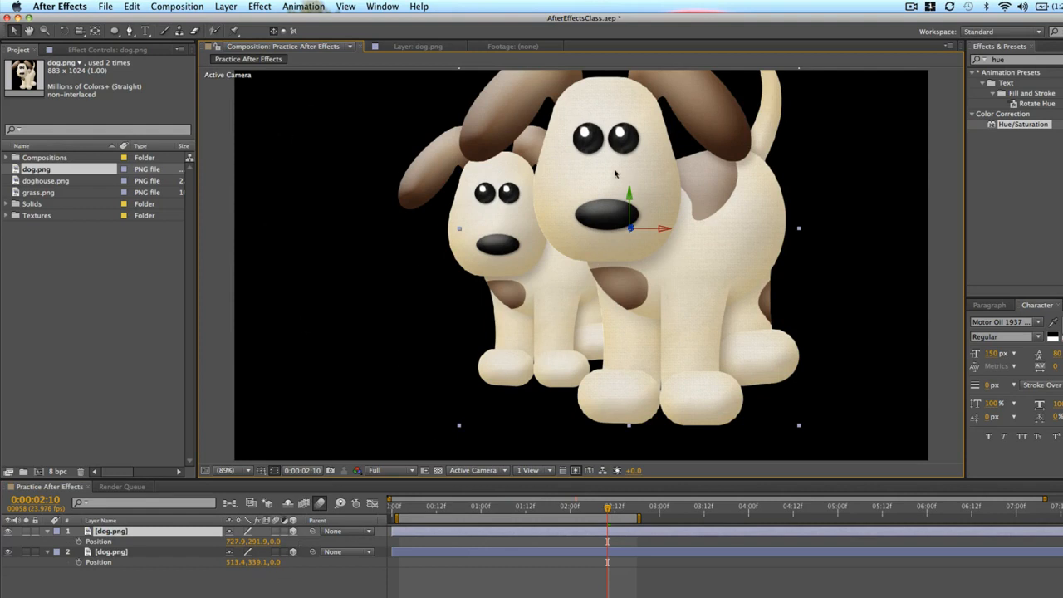
pyautogui.moveTo(562, 192); pyautogui.dragTo(585, 217)
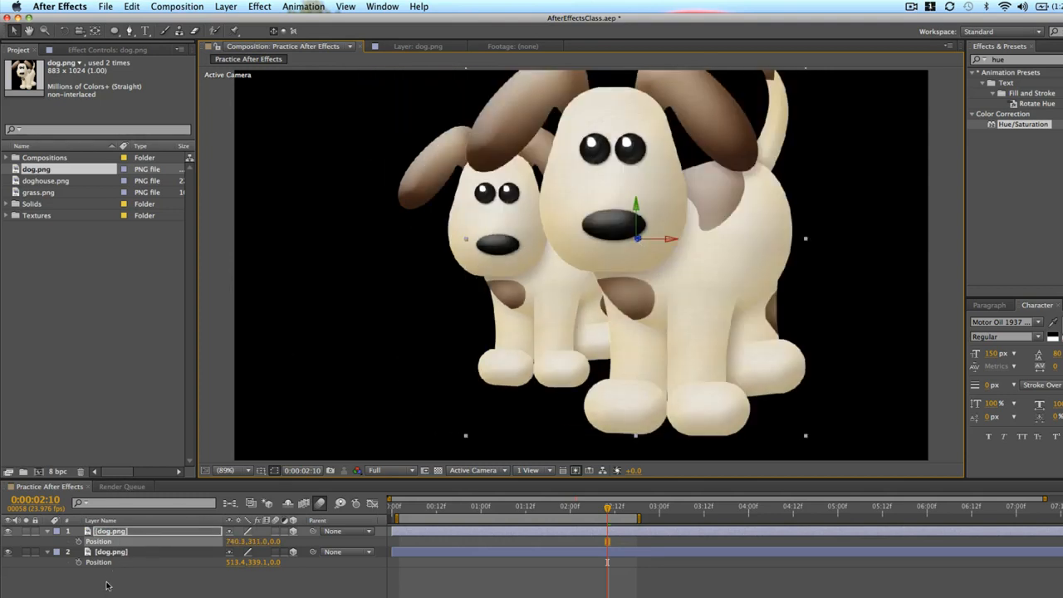
# Reorder the layers so the smaller dog is stacked above the larger dog
pyautogui.moveTo(123, 532); pyautogui.dragTo(120, 569)
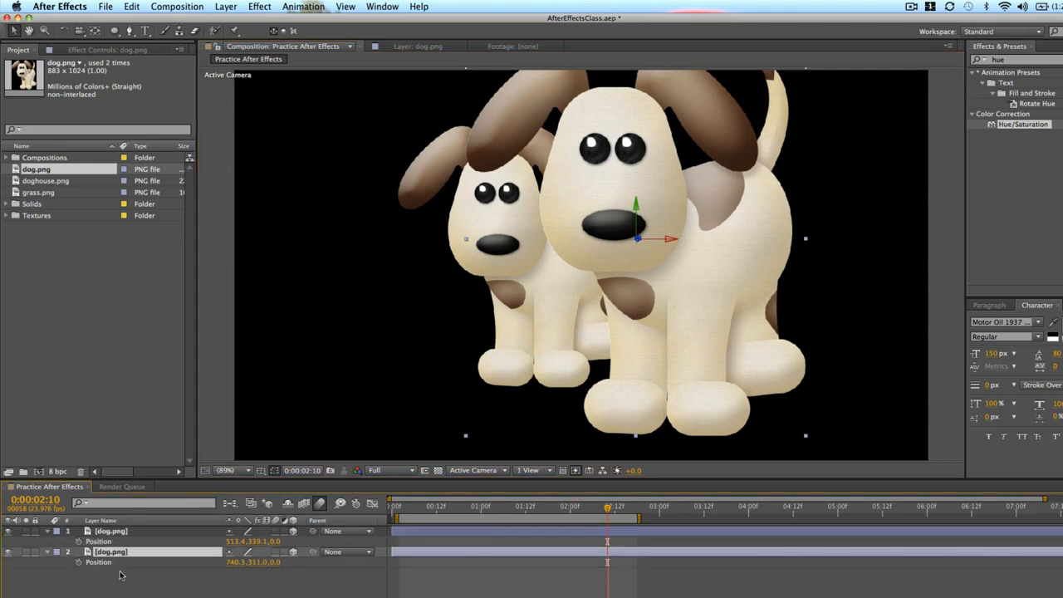
pyautogui.click(122, 541)
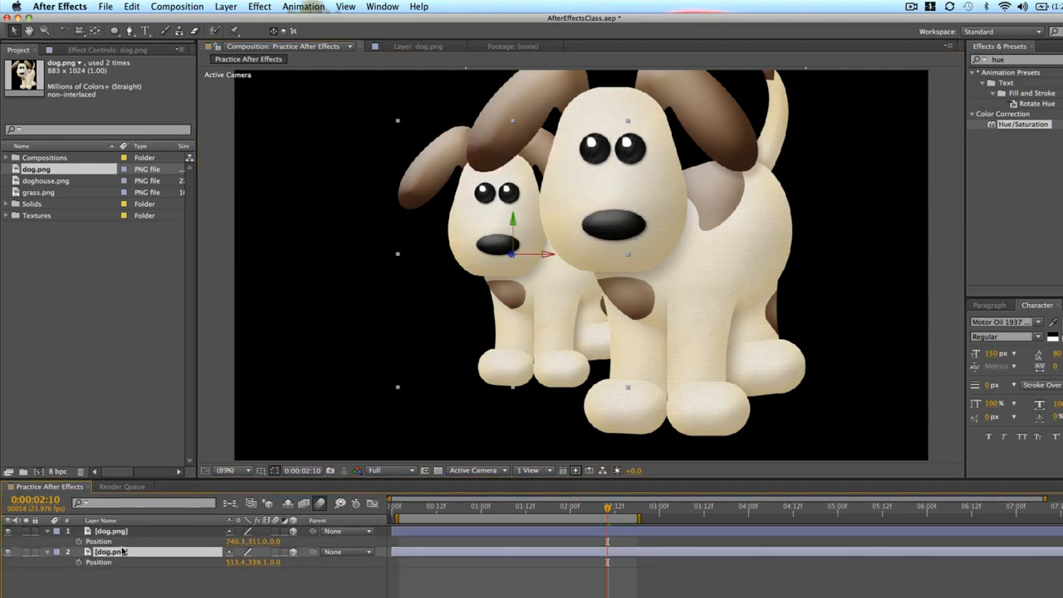
pyautogui.moveTo(116, 552); pyautogui.dragTo(106, 534)
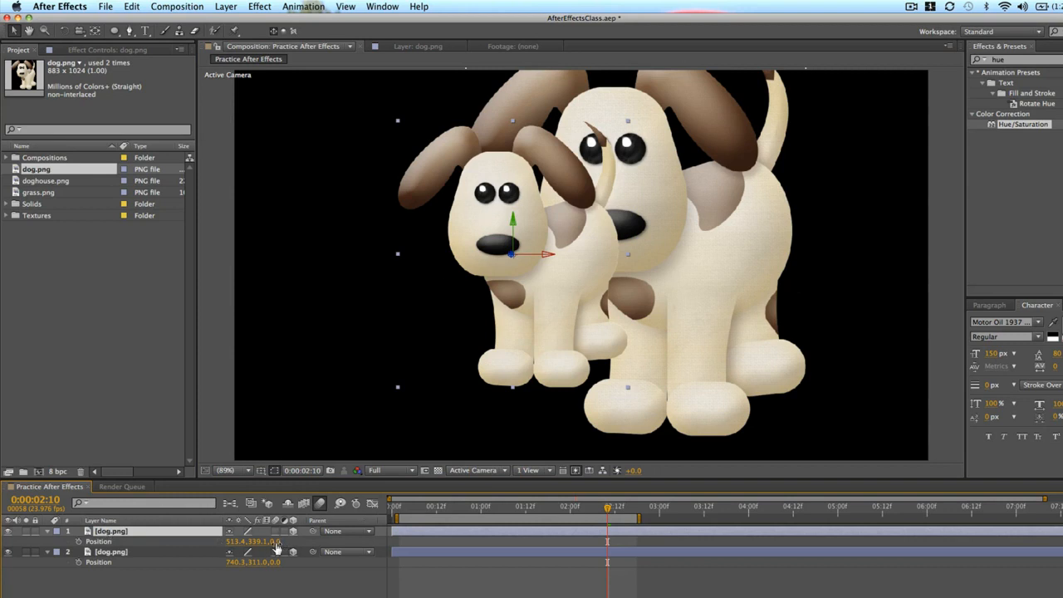
# Push both dogs back in depth, the larger to a Z position of about 1056 and the smaller to about 686
pyautogui.moveTo(277, 544); pyautogui.dragTo(313, 545)
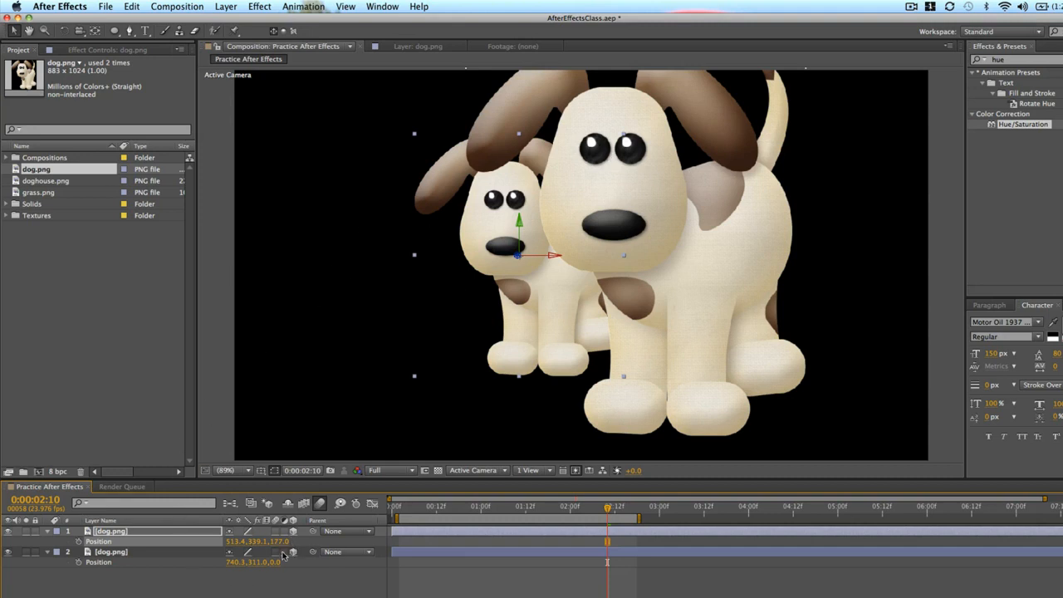
pyautogui.moveTo(273, 563); pyautogui.dragTo(606, 540)
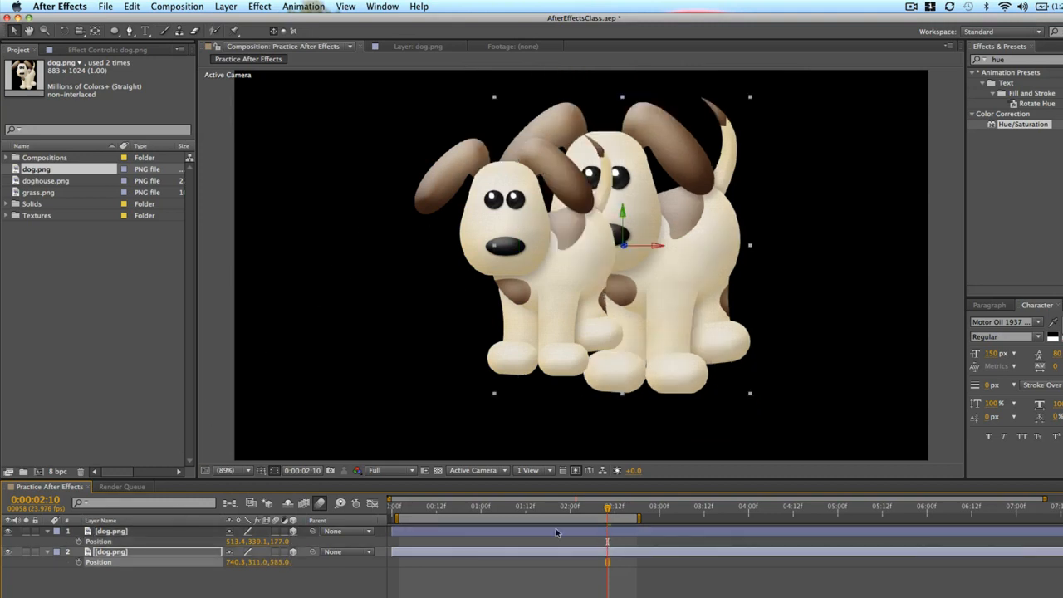
pyautogui.moveTo(277, 563); pyautogui.dragTo(405, 563)
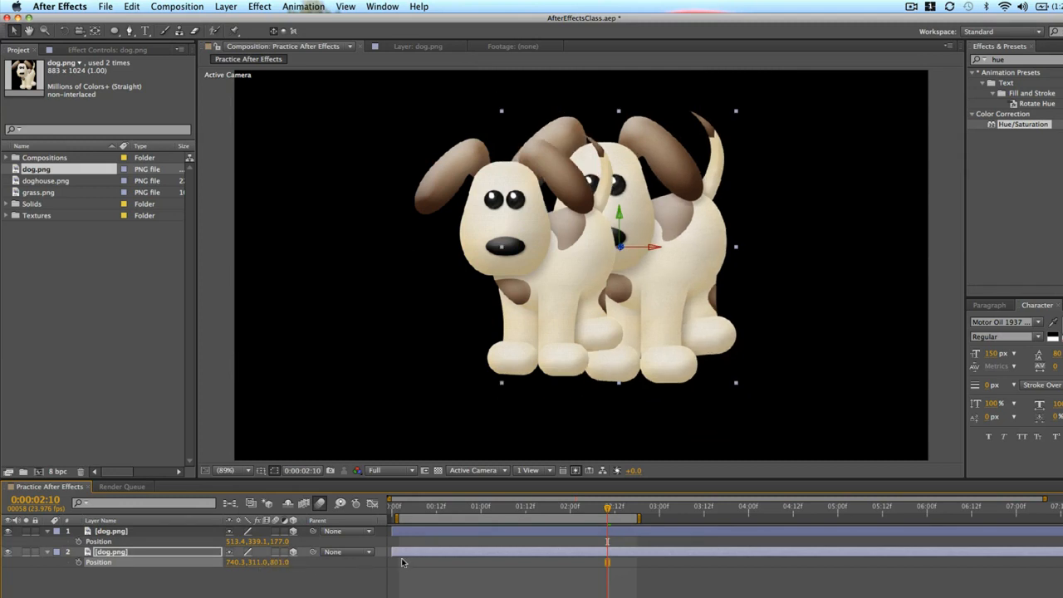
pyautogui.moveTo(275, 563); pyautogui.dragTo(421, 562)
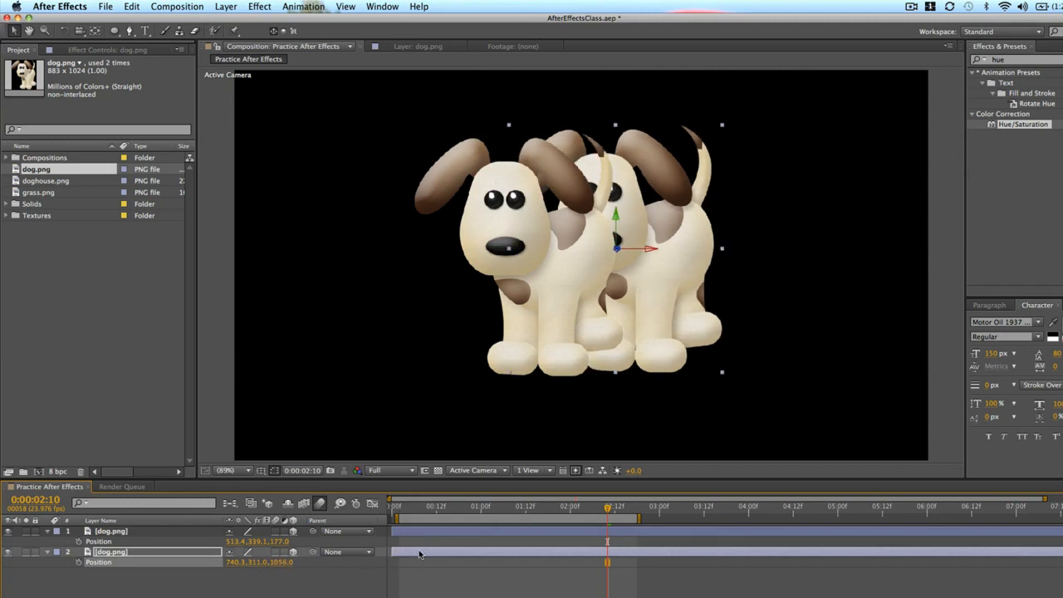
pyautogui.moveTo(280, 541); pyautogui.dragTo(577, 517)
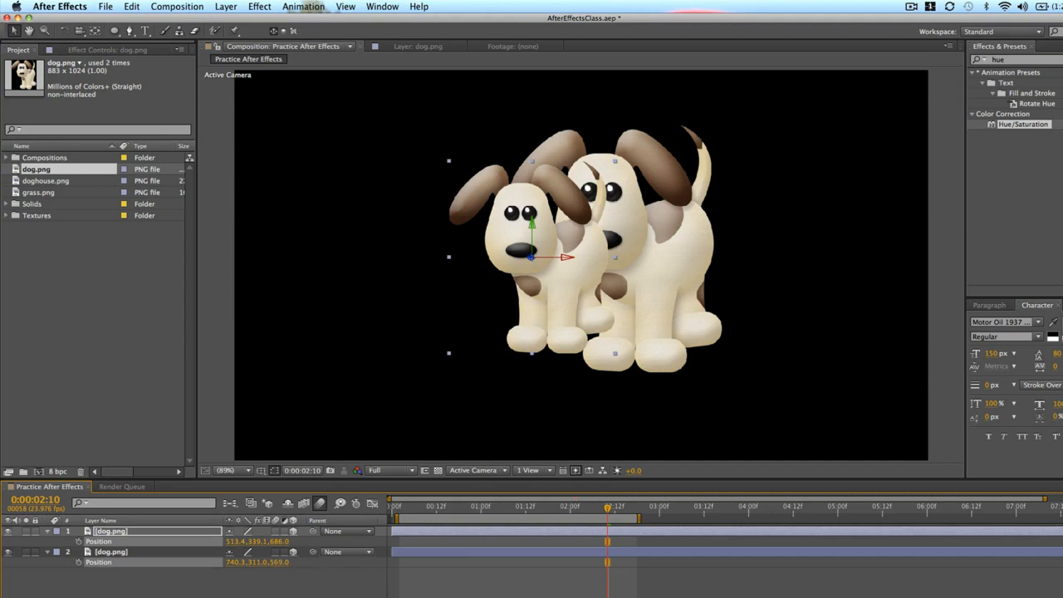
# Bring the larger dog forward in front of the smaller one, to a Z position of about -251
pyautogui.moveTo(280, 562); pyautogui.dragTo(199, 577)
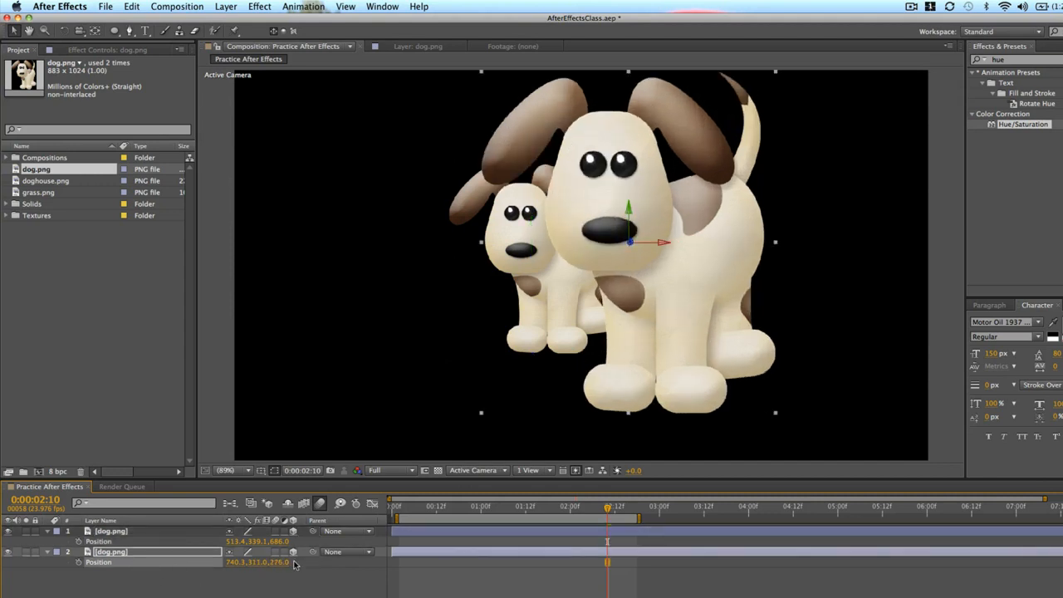
pyautogui.moveTo(284, 562); pyautogui.dragTo(176, 576)
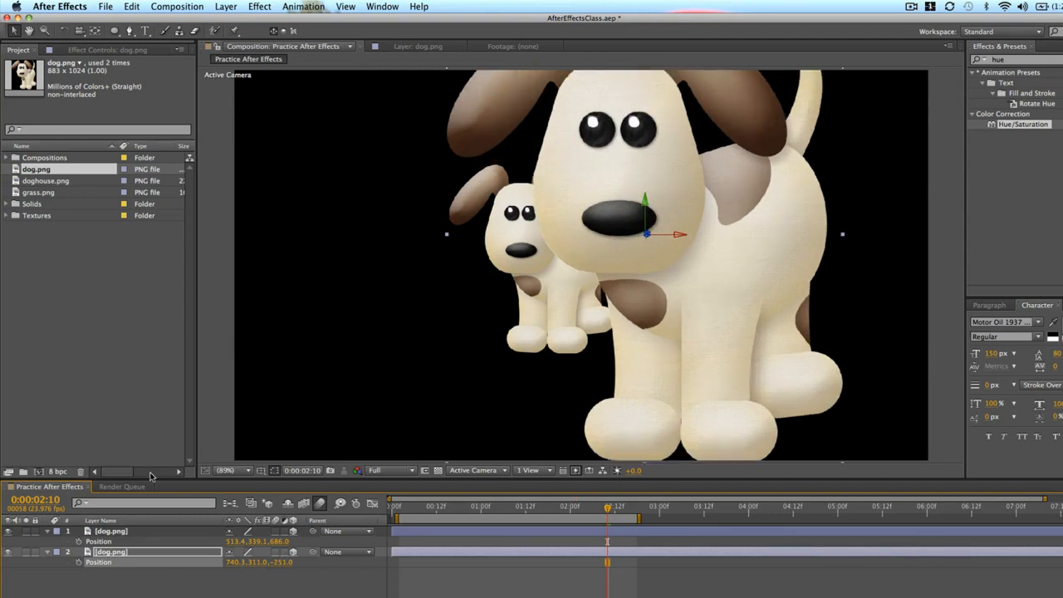
# Delete the larger dog's layer from the composition
pyautogui.click(152, 544)
pyautogui.click(121, 551)
pyautogui.press('Delete')
# Set the remaining dog's Z position to 0 and move it to about X 600, Y 345
pyautogui.click(280, 542)
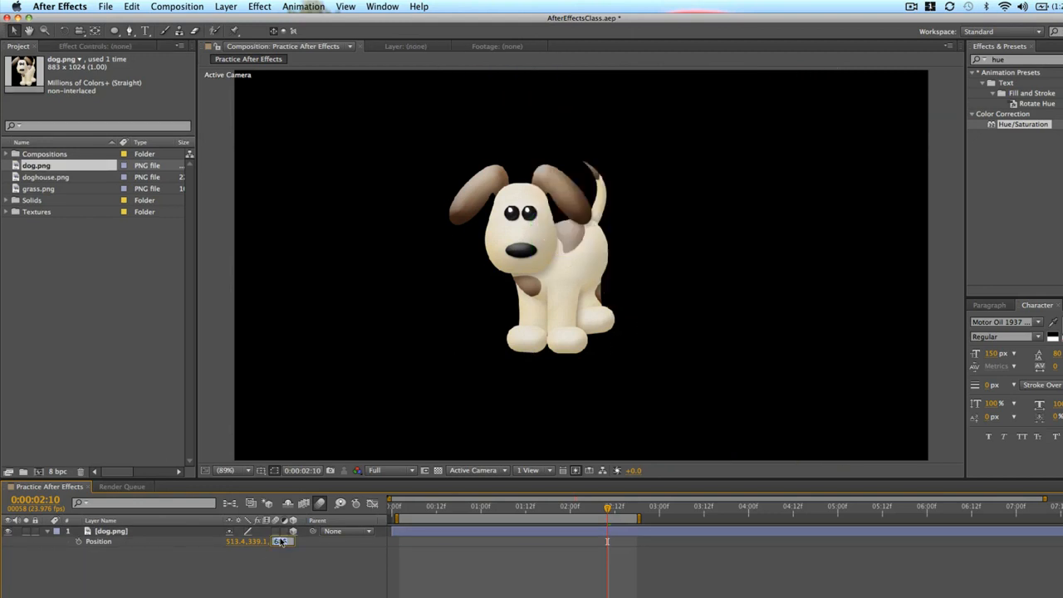
pyautogui.write('0')
pyautogui.press('Return')
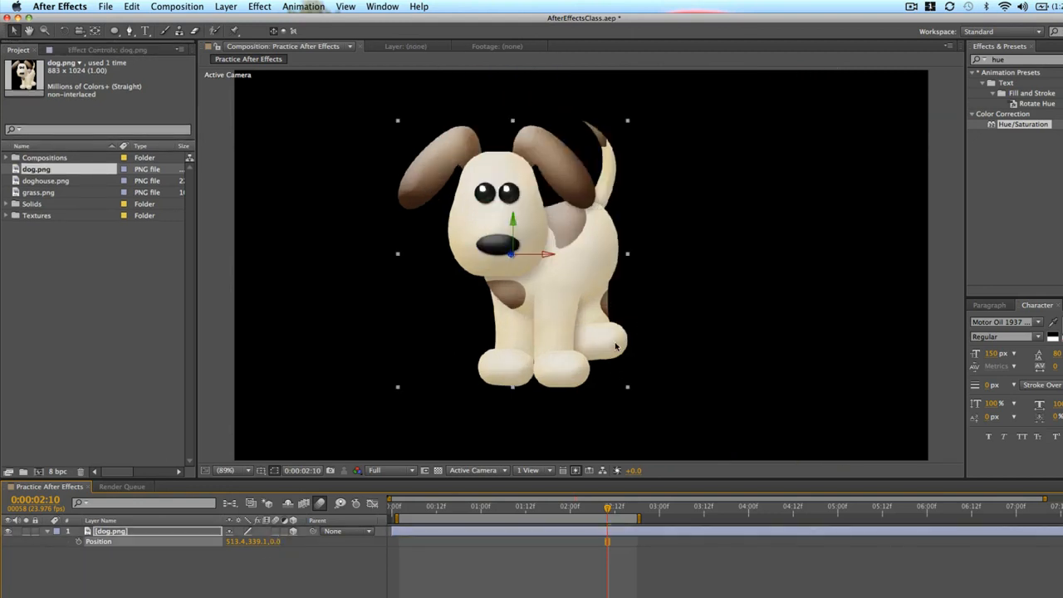
pyautogui.moveTo(502, 209); pyautogui.dragTo(559, 215)
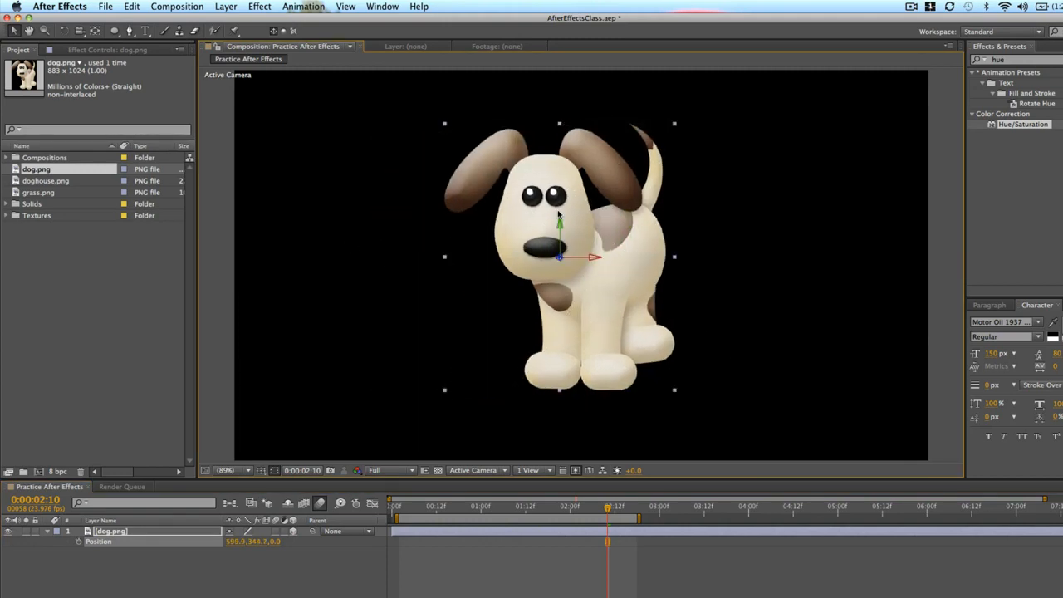
# Reveal the dog layer's orientation and rotation properties, and deselect the layer
pyautogui.press('r')
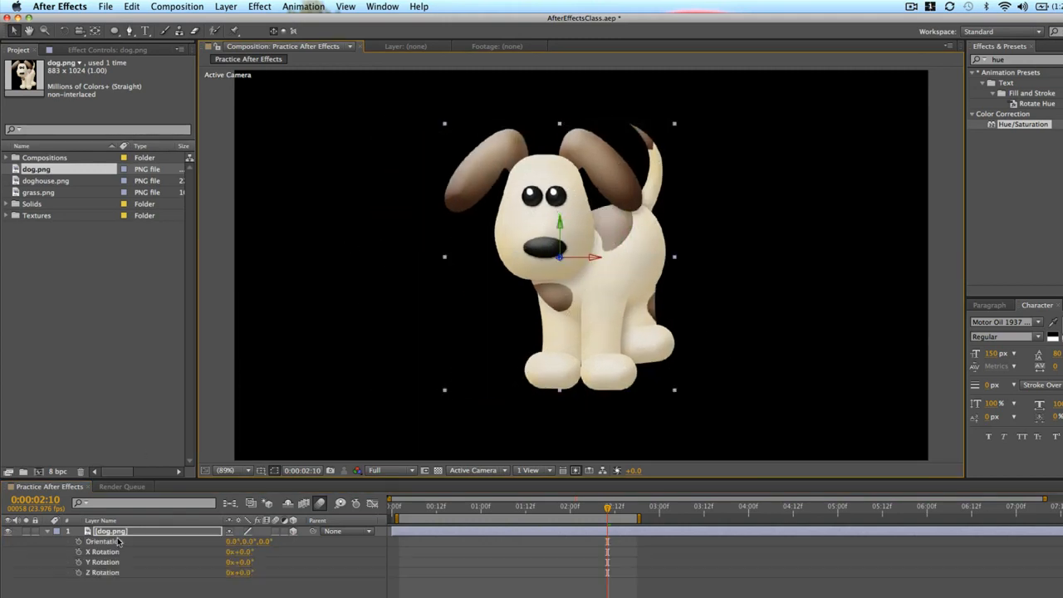
pyautogui.click(445, 582)
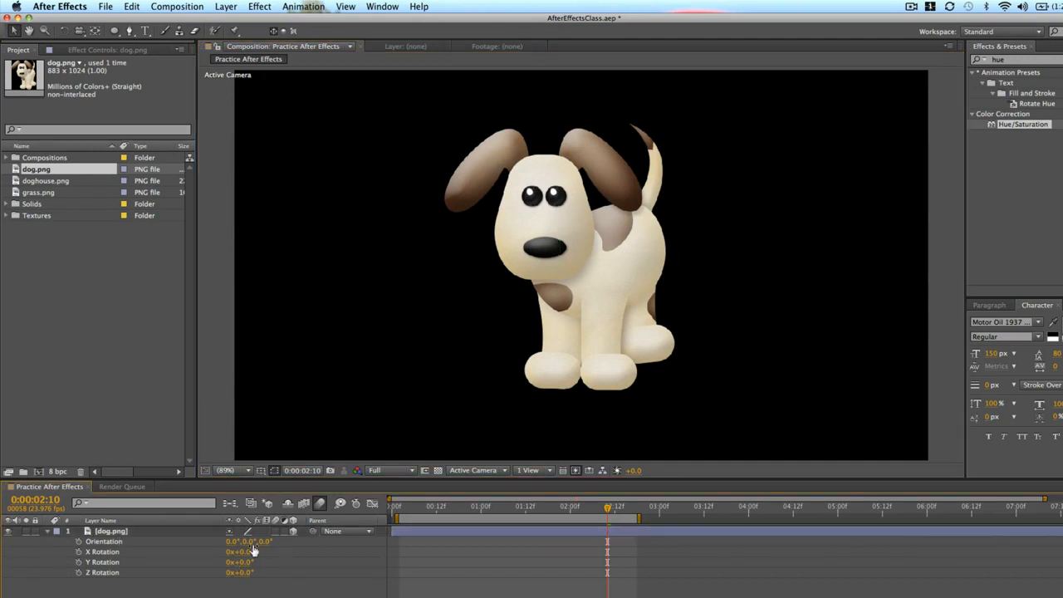
# Try spinning the dog about its Z axis to about 39°, and reset the Z Rotation to 0°
pyautogui.moveTo(242, 552); pyautogui.dragTo(287, 572)
pyautogui.press('super+z')
pyautogui.press('super+z')
pyautogui.press('super+z')
pyautogui.press('super+z')
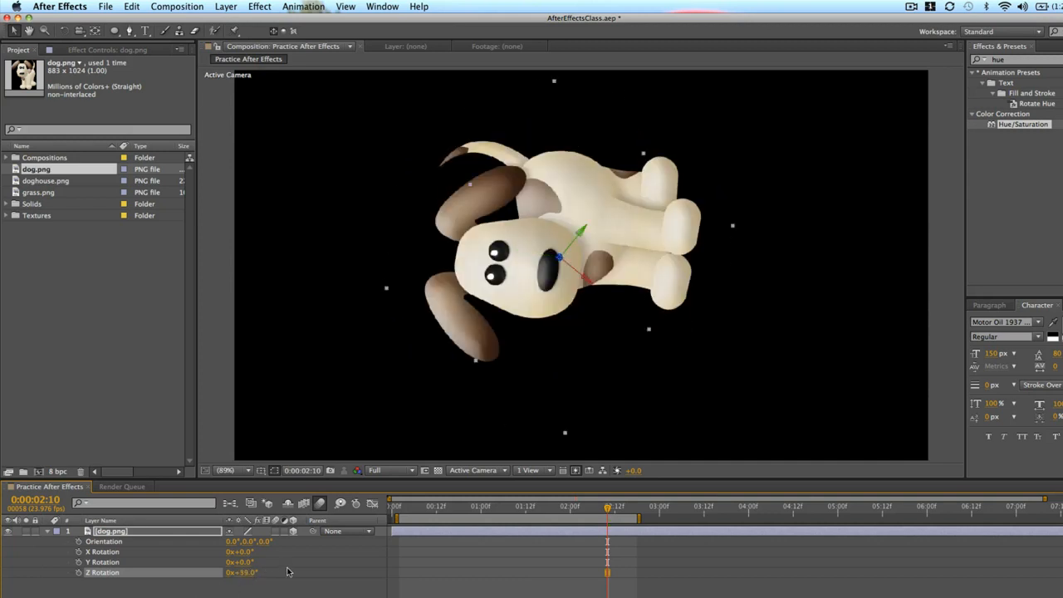
pyautogui.click(245, 574)
pyautogui.write('0')
pyautogui.press('Return')
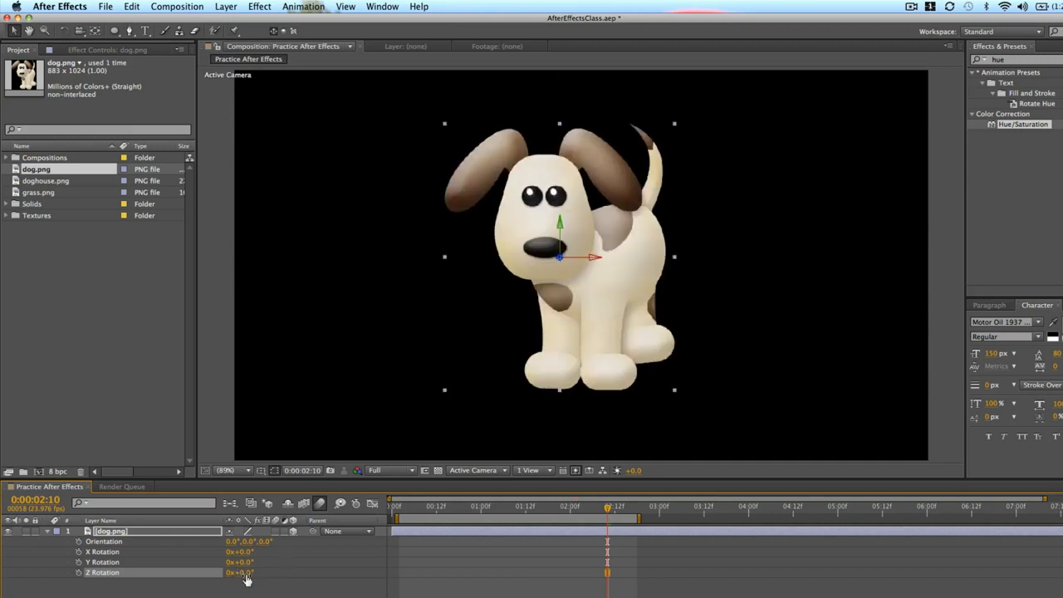
# Try turning the dog about its Y axis to about -81° and partway back, and reset the Y Rotation to 0°
pyautogui.moveTo(243, 562); pyautogui.dragTo(159, 577)
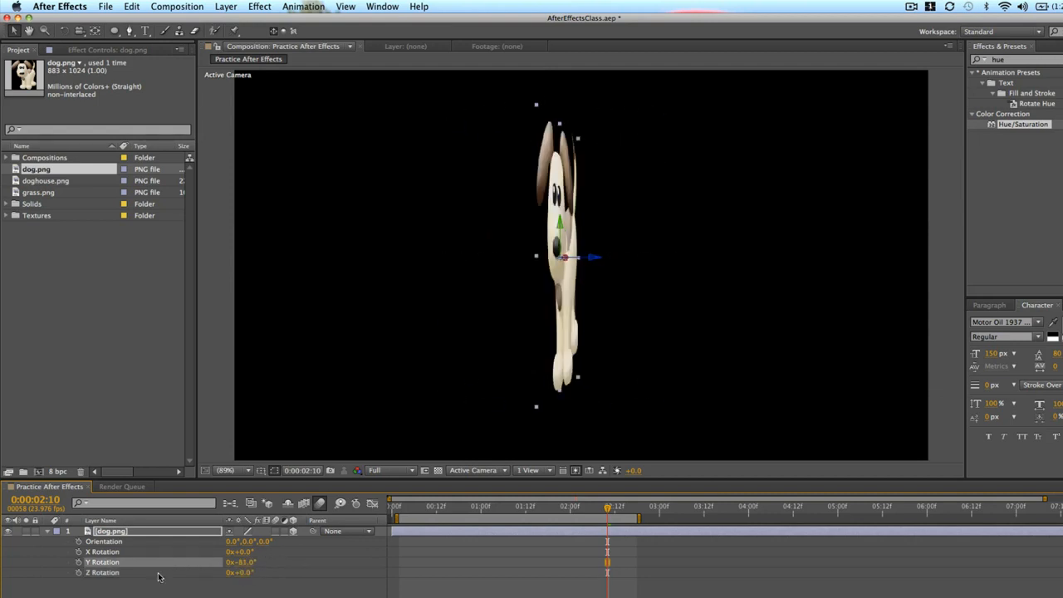
pyautogui.moveTo(233, 562); pyautogui.dragTo(268, 565)
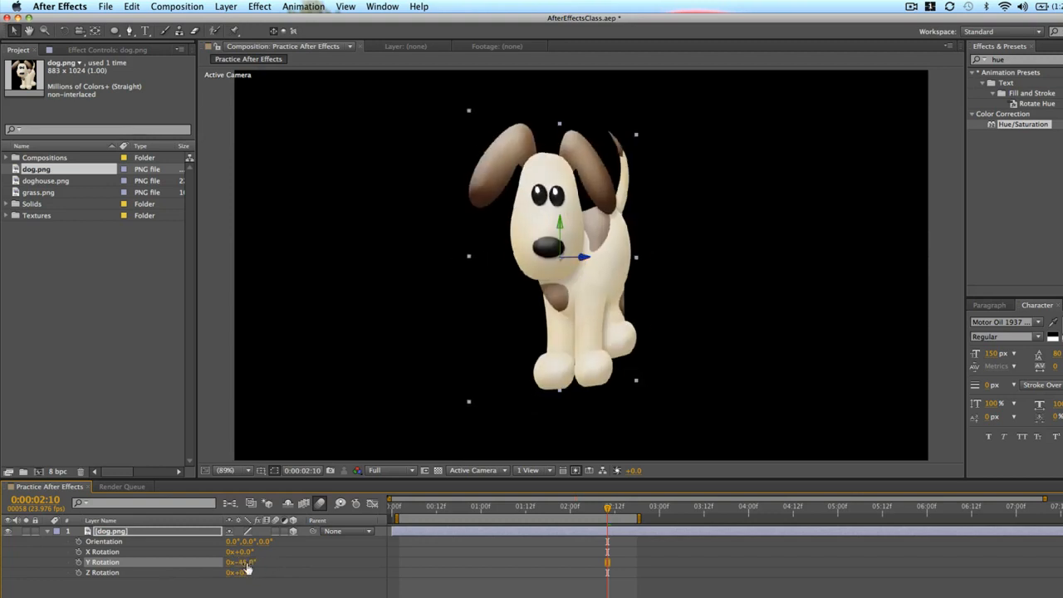
pyautogui.click(246, 563)
pyautogui.write('0')
pyautogui.press('Return')
pyautogui.click(245, 546)
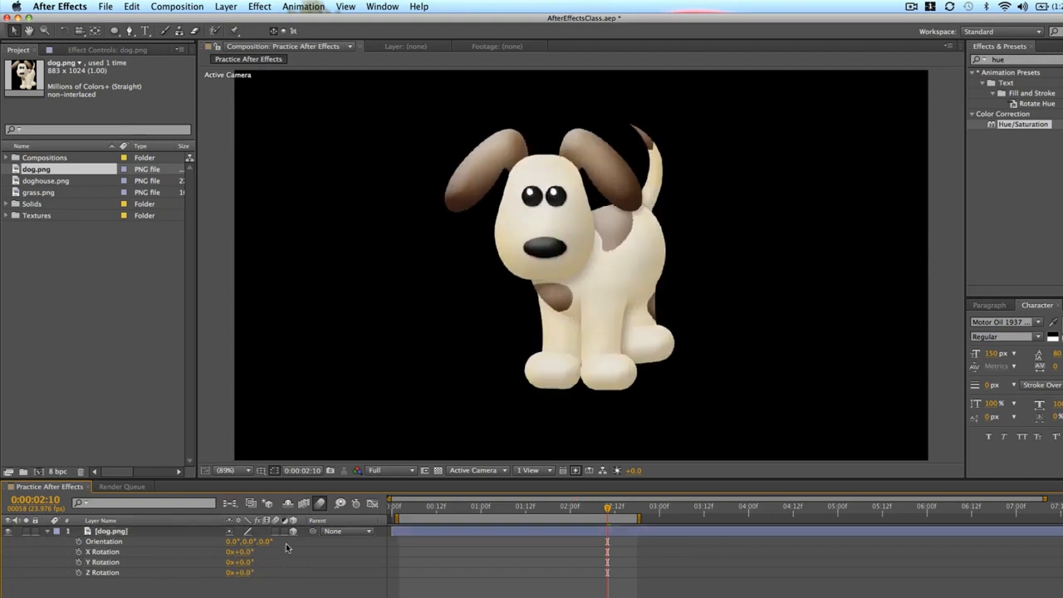
pyautogui.click(287, 544)
# Try tilting the dog about its X axis to -45°, and reset the X Rotation to 0°
pyautogui.moveTo(246, 553)
pyautogui.mouseDown()
pyautogui.moveTo(192, 569)
pyautogui.moveTo(268, 554)
pyautogui.mouseUp()
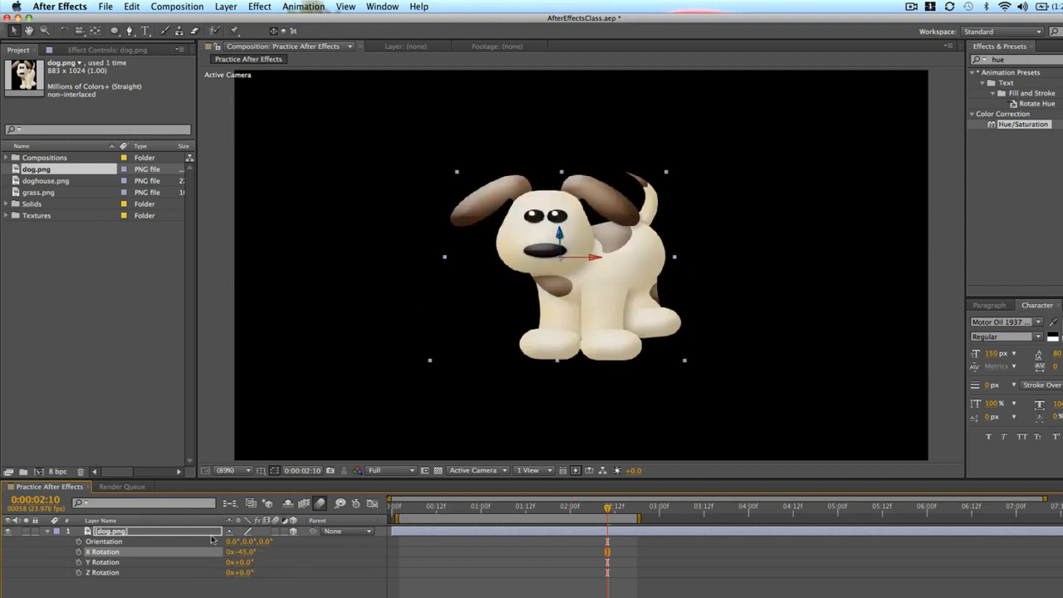
pyautogui.click(247, 553)
pyautogui.write('0')
pyautogui.press('Return')
pyautogui.click(297, 572)
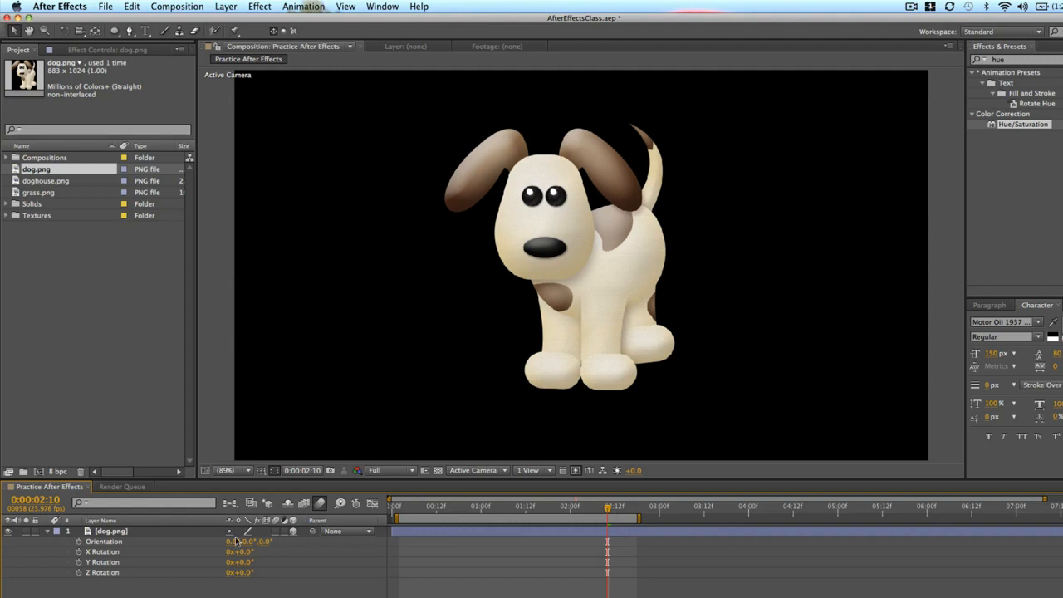
# Extend the end of the work area to about midway between the 03:12f and 04:00f marks
pyautogui.moveTo(639, 519); pyautogui.dragTo(728, 518)
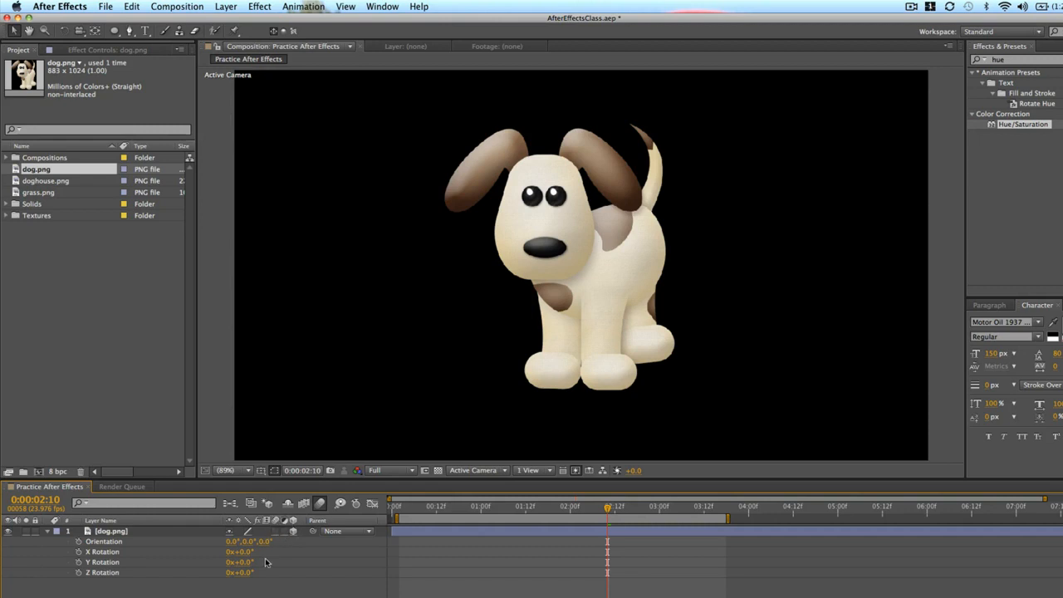
# Reveal the dog layer's Position and shift the dog in depth by changing its Z value
pyautogui.click(116, 532)
pyautogui.press('p')
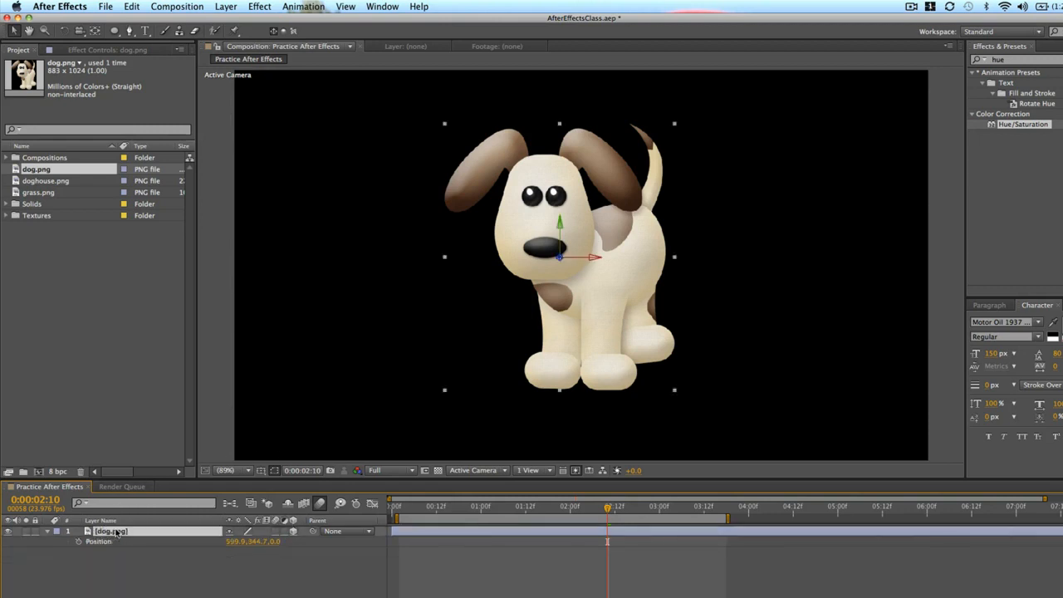
pyautogui.moveTo(275, 542); pyautogui.dragTo(500, 535)
# Bring back the dog layer's rotation properties and rotate it to about 44° in X and -82° in Y
pyautogui.press('r')
pyautogui.moveTo(245, 551); pyautogui.dragTo(204, 570)
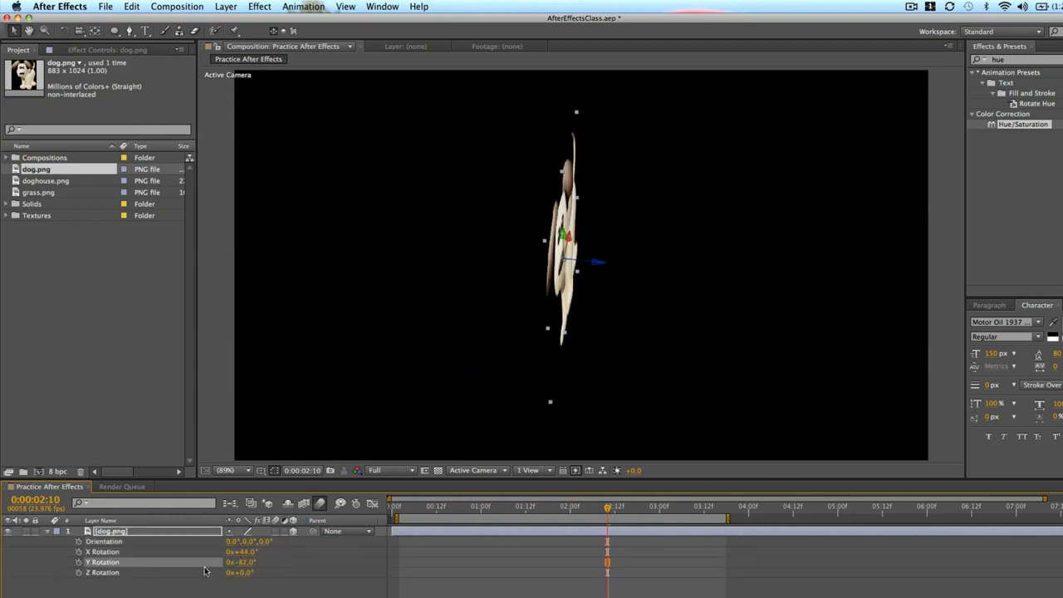